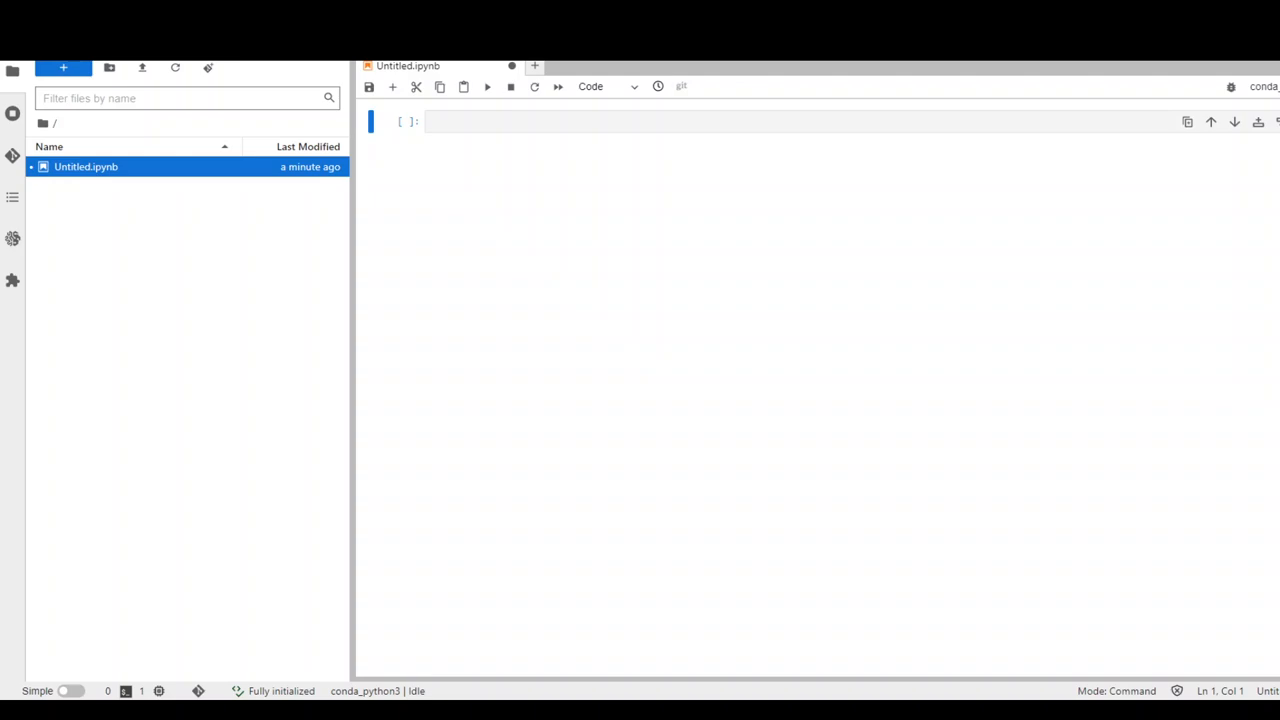
Step: Run a cell of '! pip install' commands for openai, langchain, yt_dlp and pydub
{"action": "left_click", "coordinate": [514, 121]}
{"action": "type", "text": "! pip install openai ! pip install langchain ! pip install yt_dlp ! pip install pydub"}
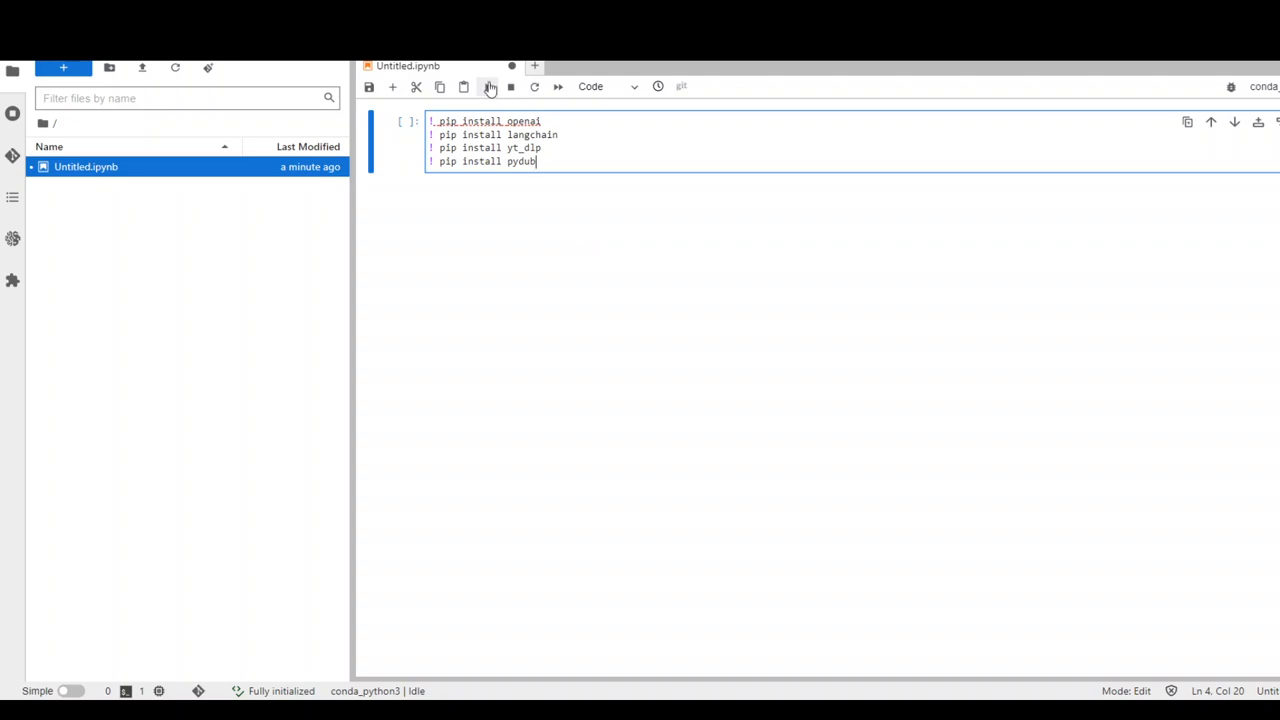
{"action": "left_click", "coordinate": [489, 88]}
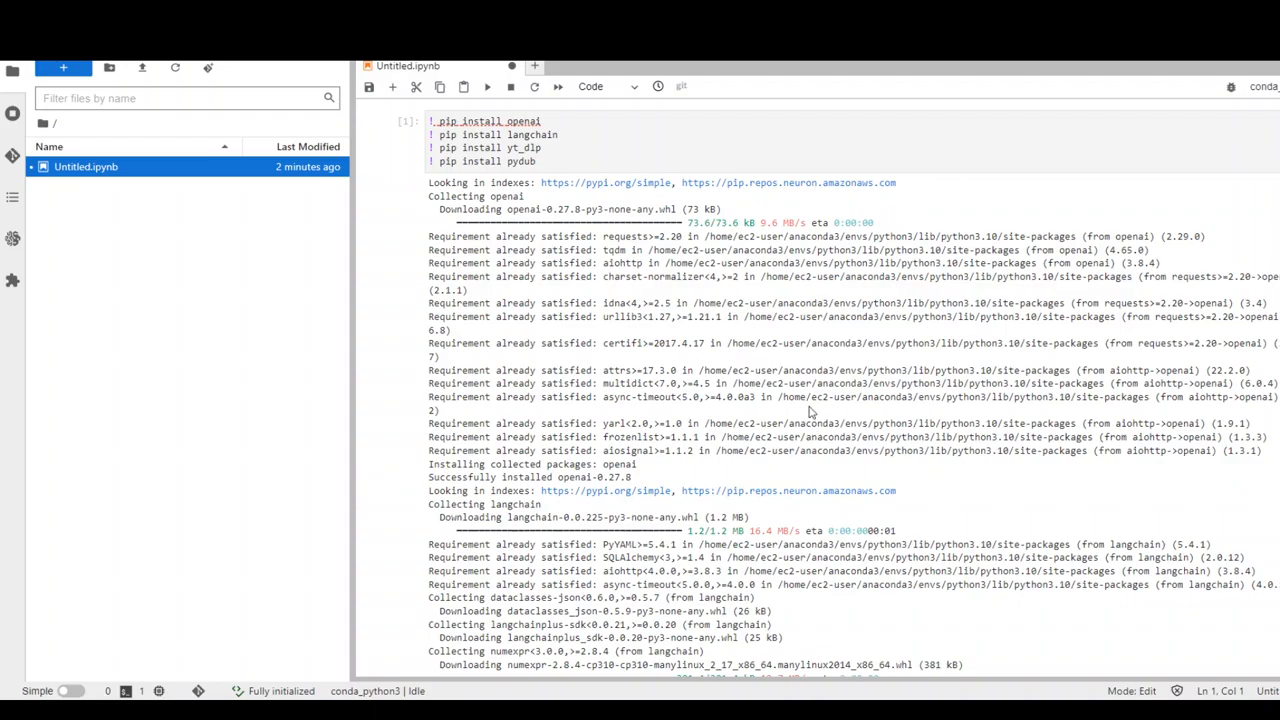
{"action": "scroll", "coordinate": [850, 415], "scroll_direction": "down", "scroll_amount": 10}
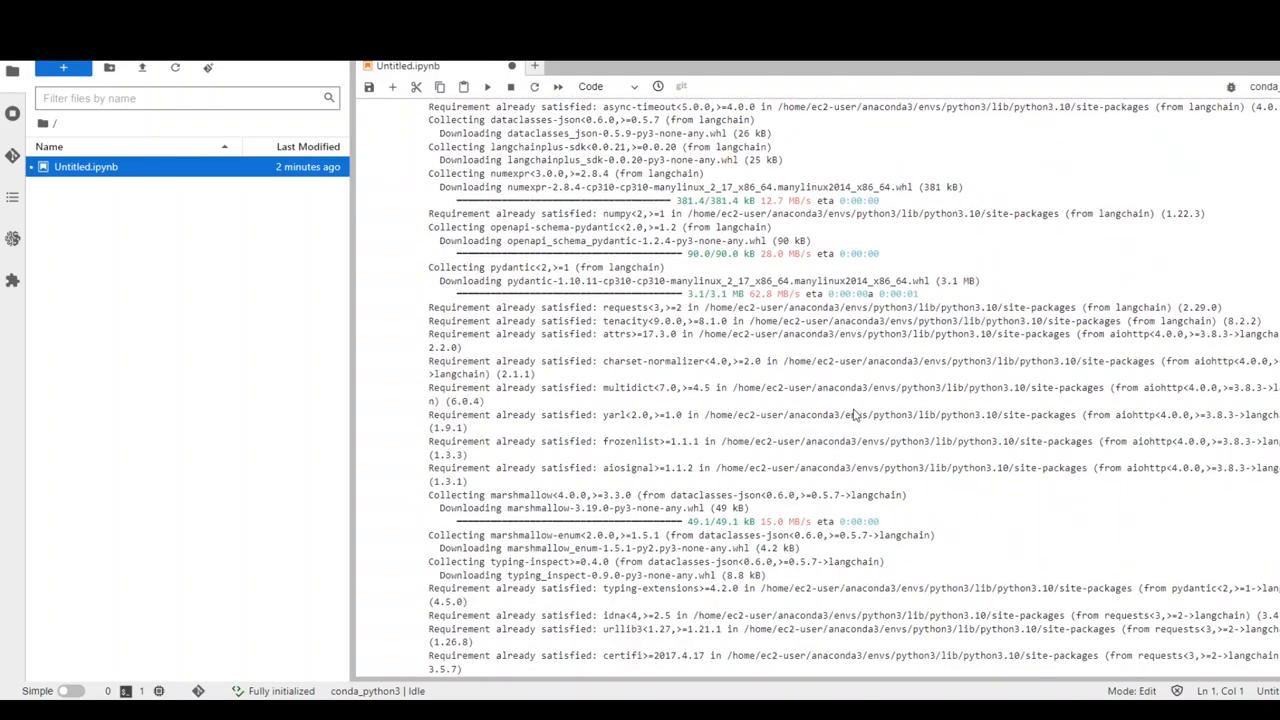
{"action": "scroll", "coordinate": [850, 415], "scroll_direction": "down", "scroll_amount": 10}
{"action": "scroll", "coordinate": [850, 415], "scroll_direction": "down", "scroll_amount": 10}
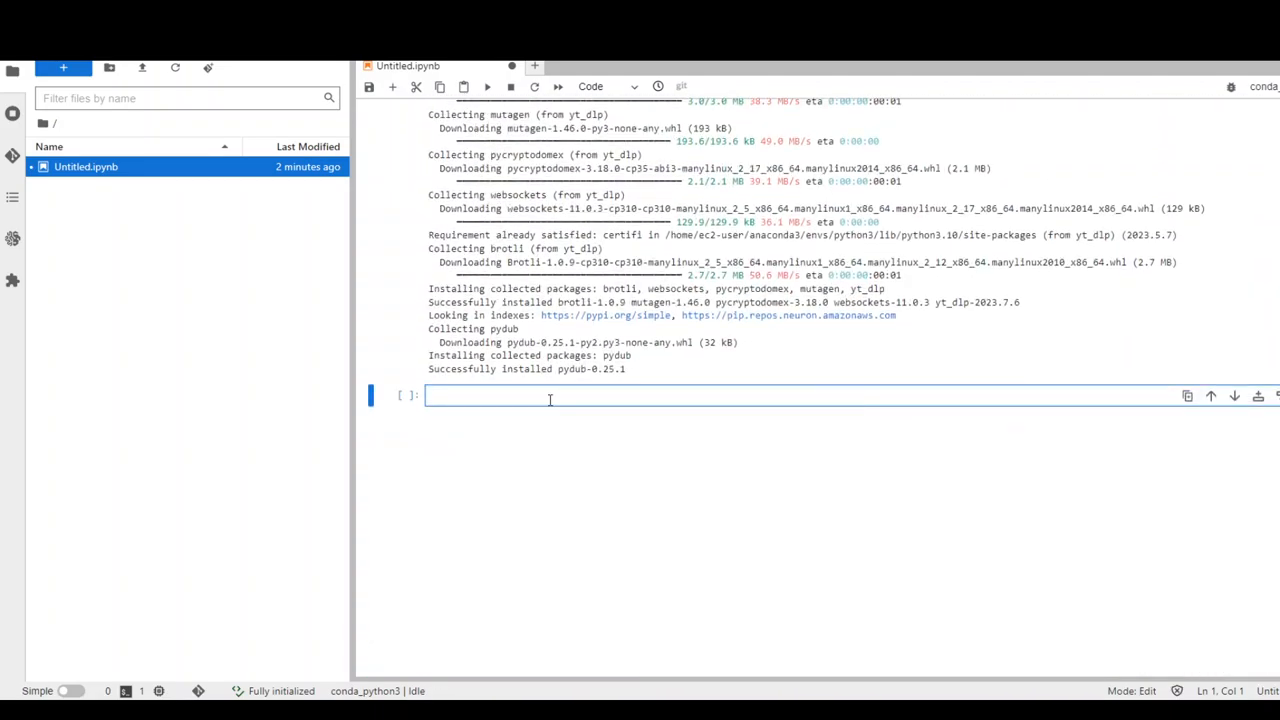
Step: Run the imports of langchain, time, os, openai and sys, and save the notebook
{"action": "type", "text": "import langchain import time import os import openai import sys sys.path.append('../..')"}
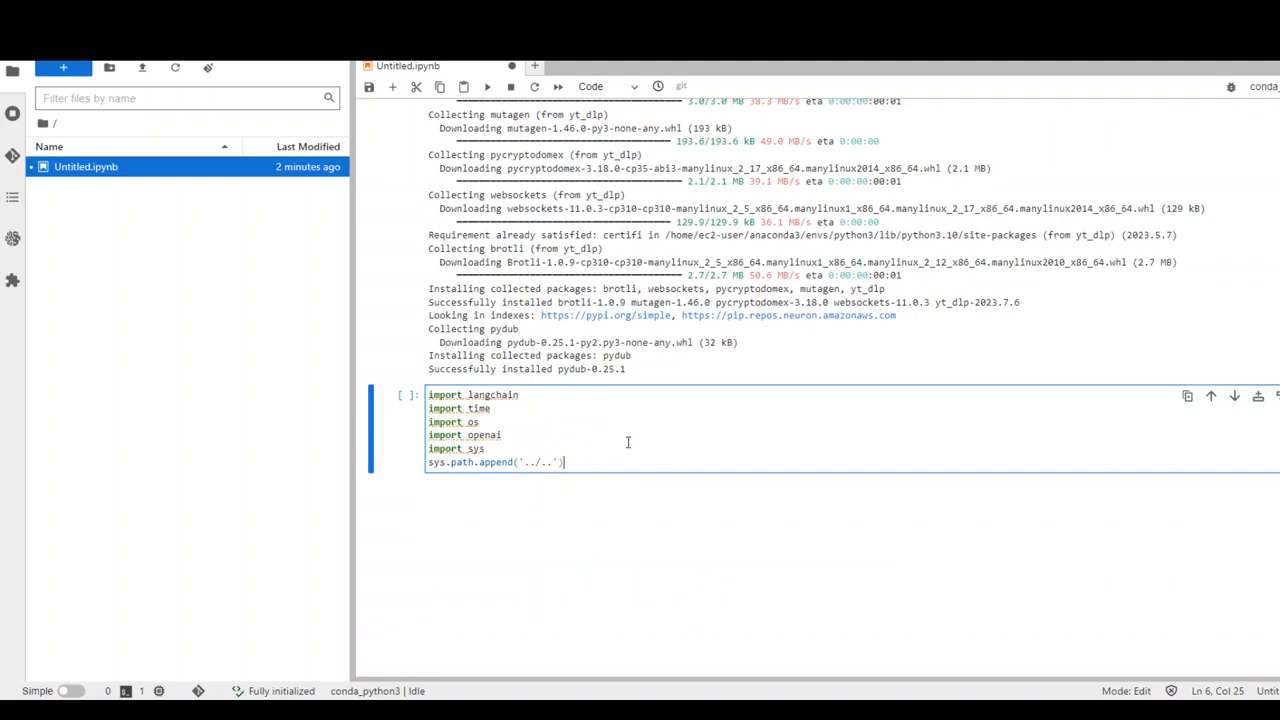
{"action": "key", "text": "ctrl+s"}
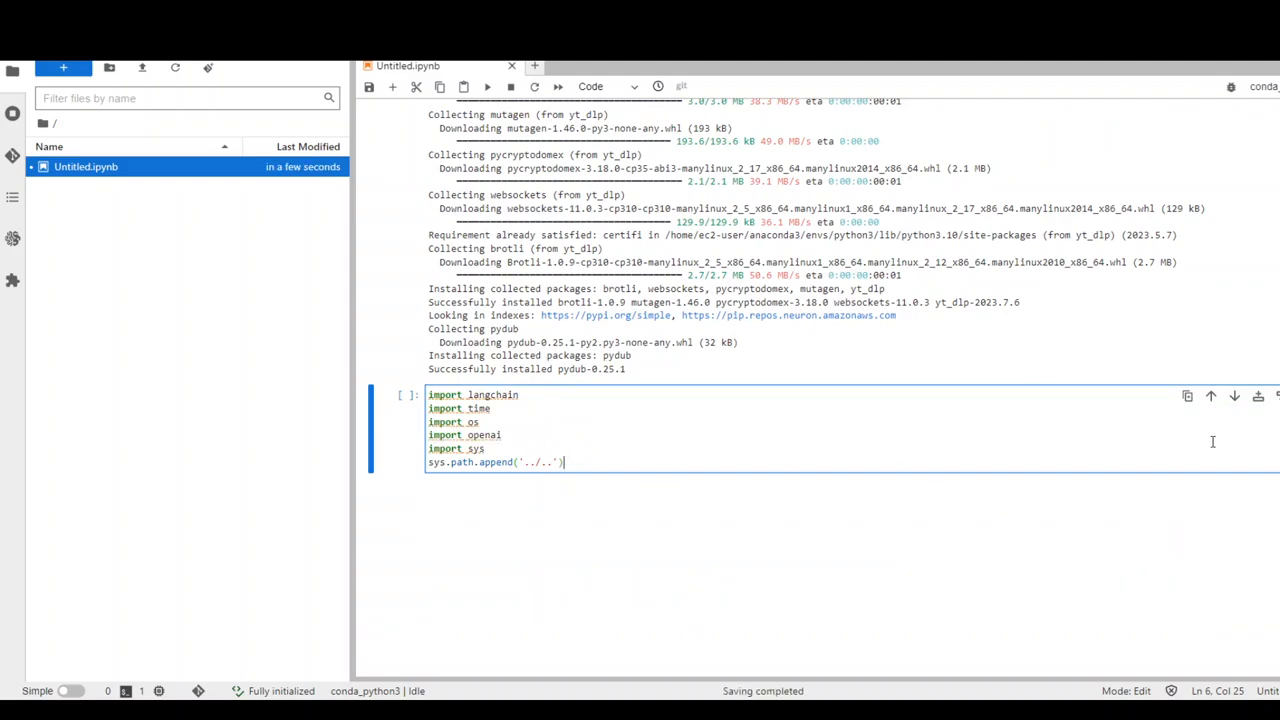
{"action": "left_click", "coordinate": [487, 86]}
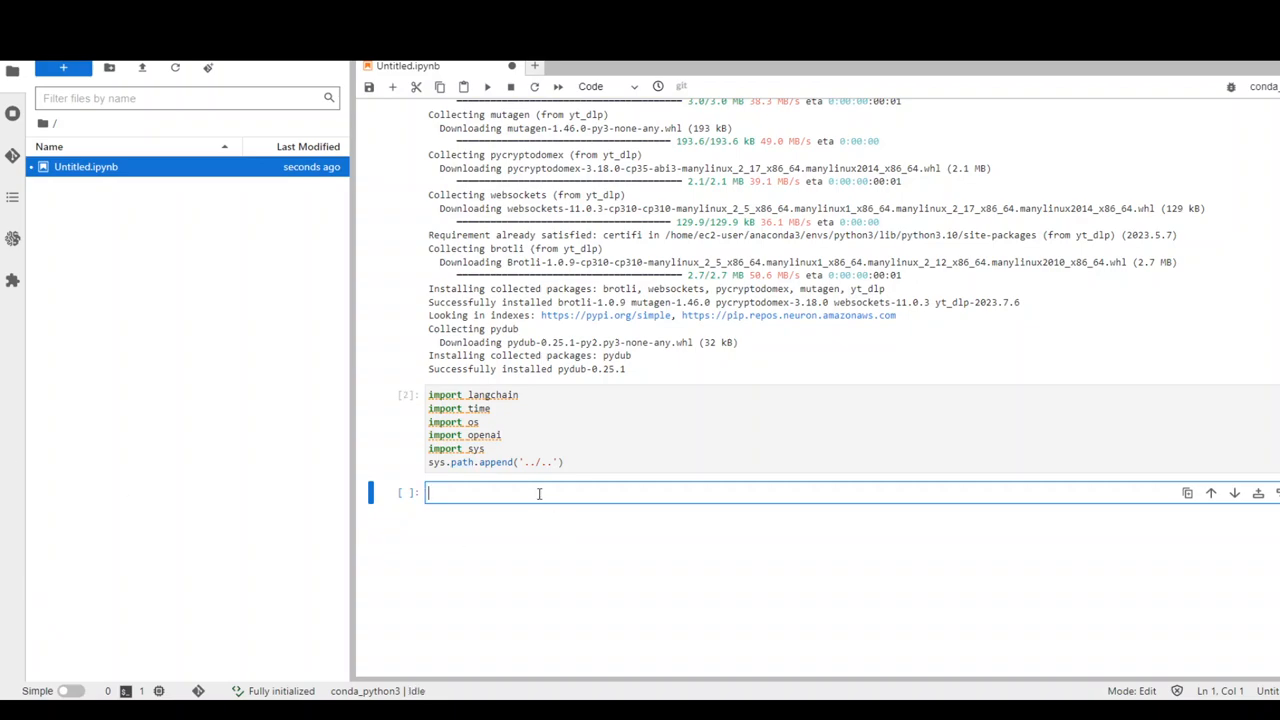
Step: Run a cell loading dotenv and setting openai.api_key from the environment
{"action": "key", "text": "ctrl+v"}
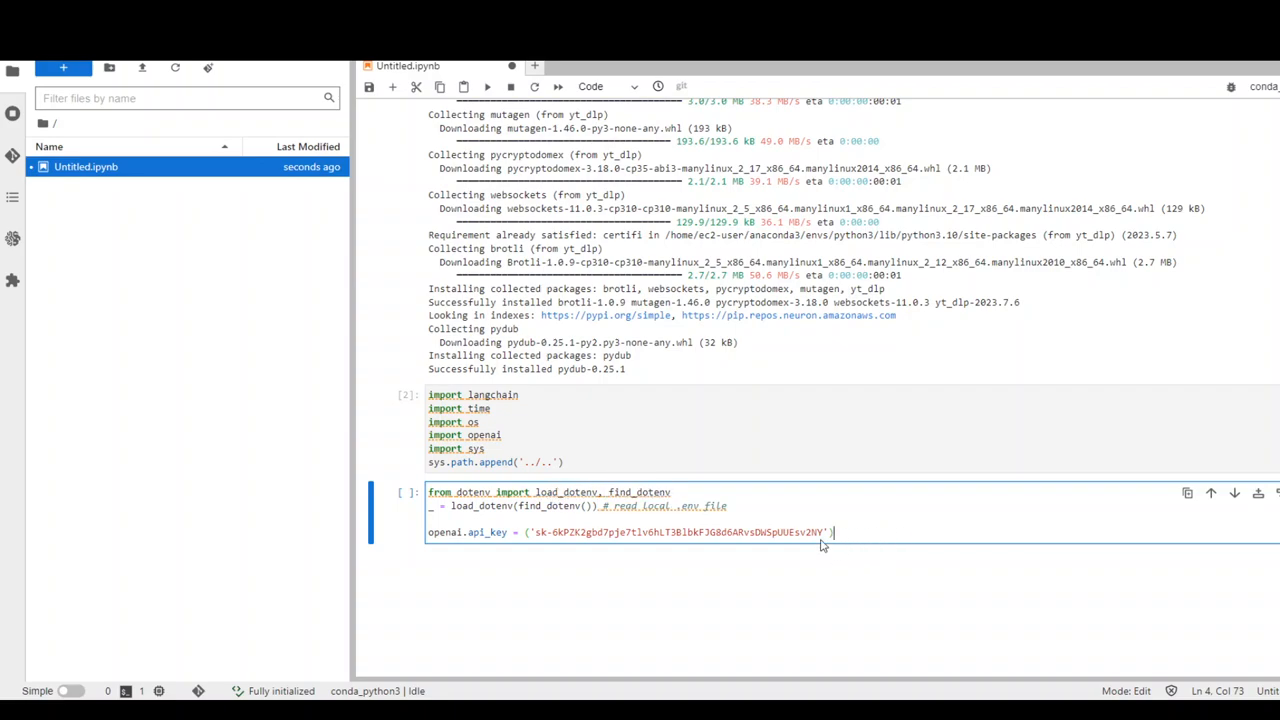
{"action": "left_click", "coordinate": [486, 88]}
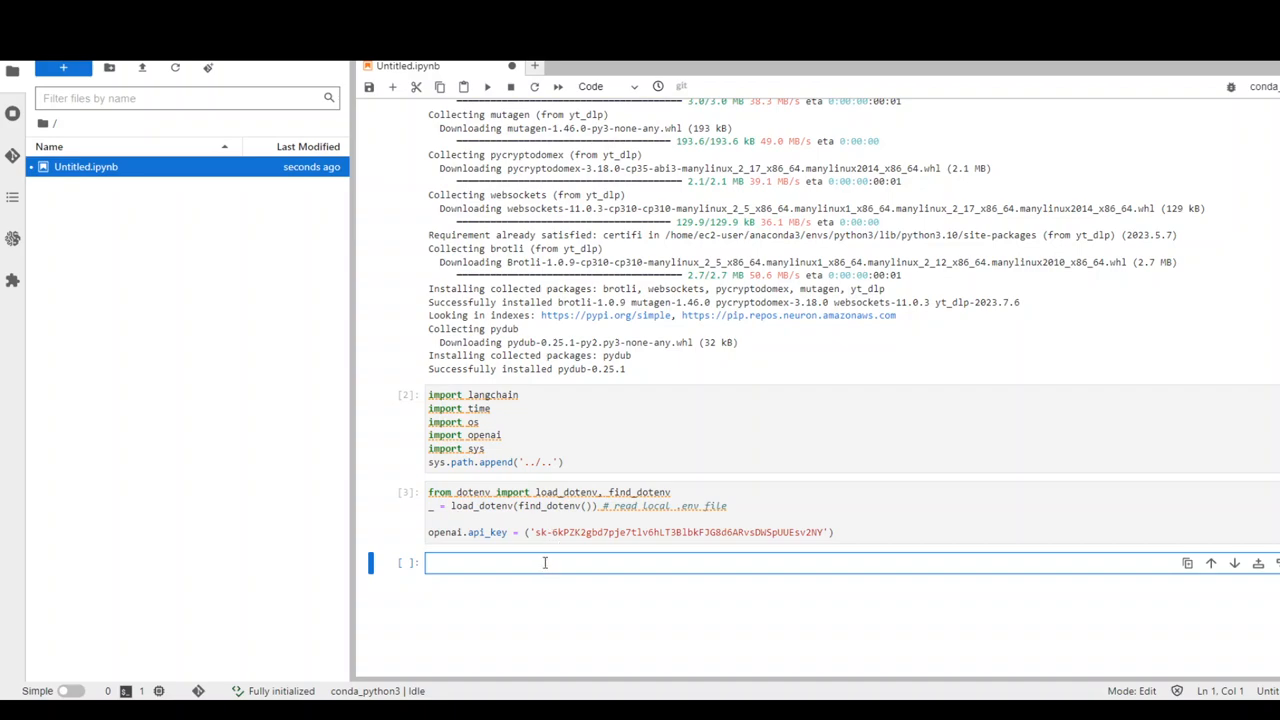
Step: Run the langchain imports of WebBaseLoader, OpenAI, get_openai_callback and InMemoryCache, highlighting each name
{"action": "type", "text": "from langchain.document_loaders import WebBaseLoader from langchain.llms import OpenAI from langchain.callbacks import get_openai_callback from langchain.cache import InMemoryCache"}
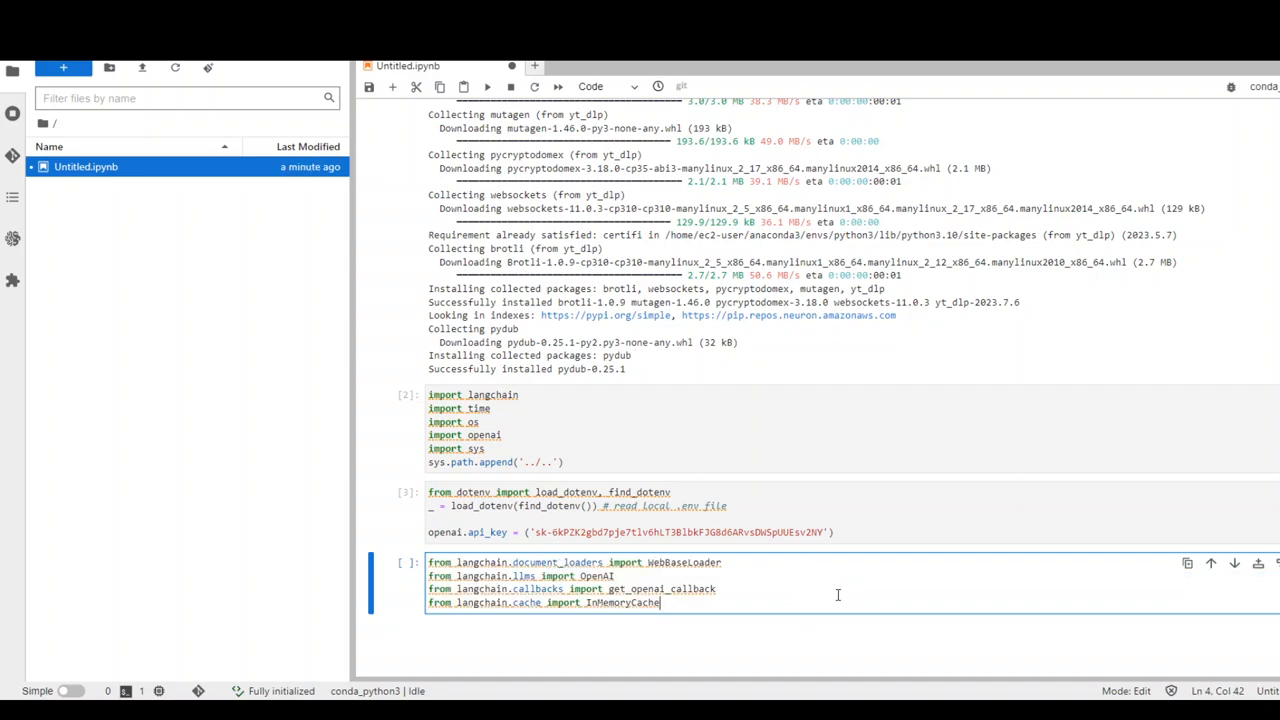
{"action": "left_click_drag", "start_coordinate": [723, 563], "coordinate": [650, 562]}
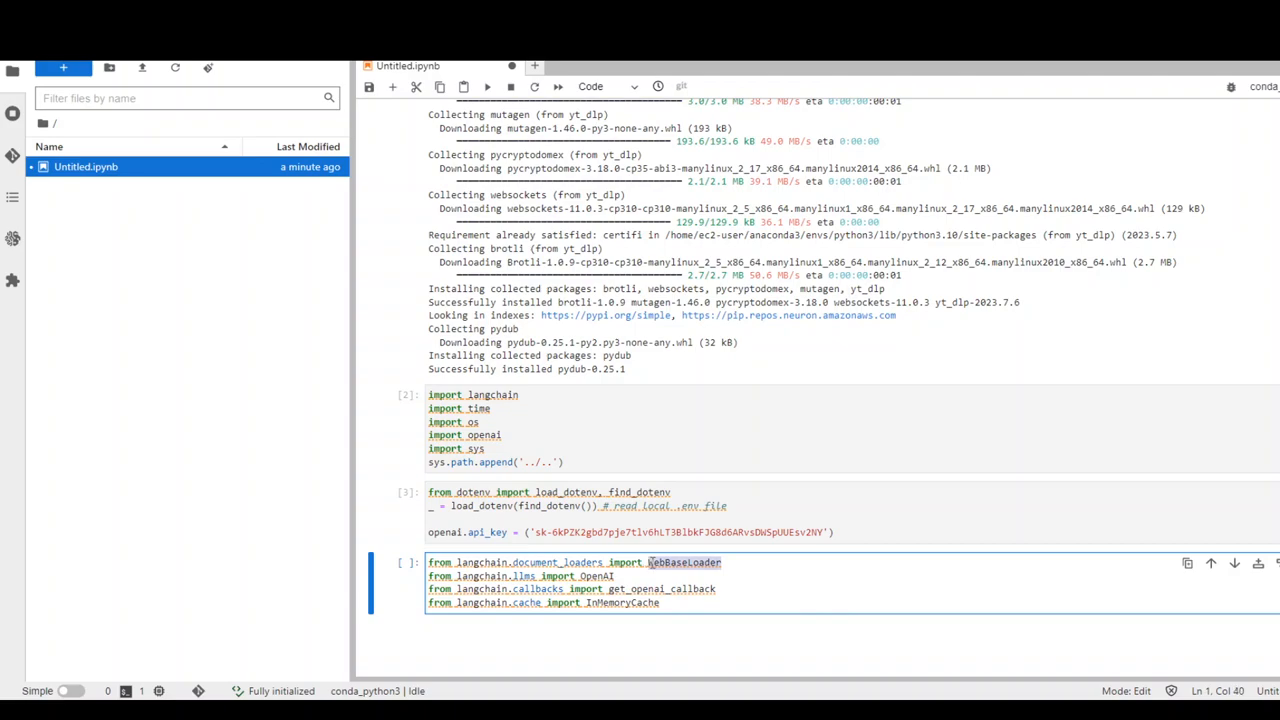
{"action": "left_click_drag", "start_coordinate": [614, 576], "coordinate": [581, 576]}
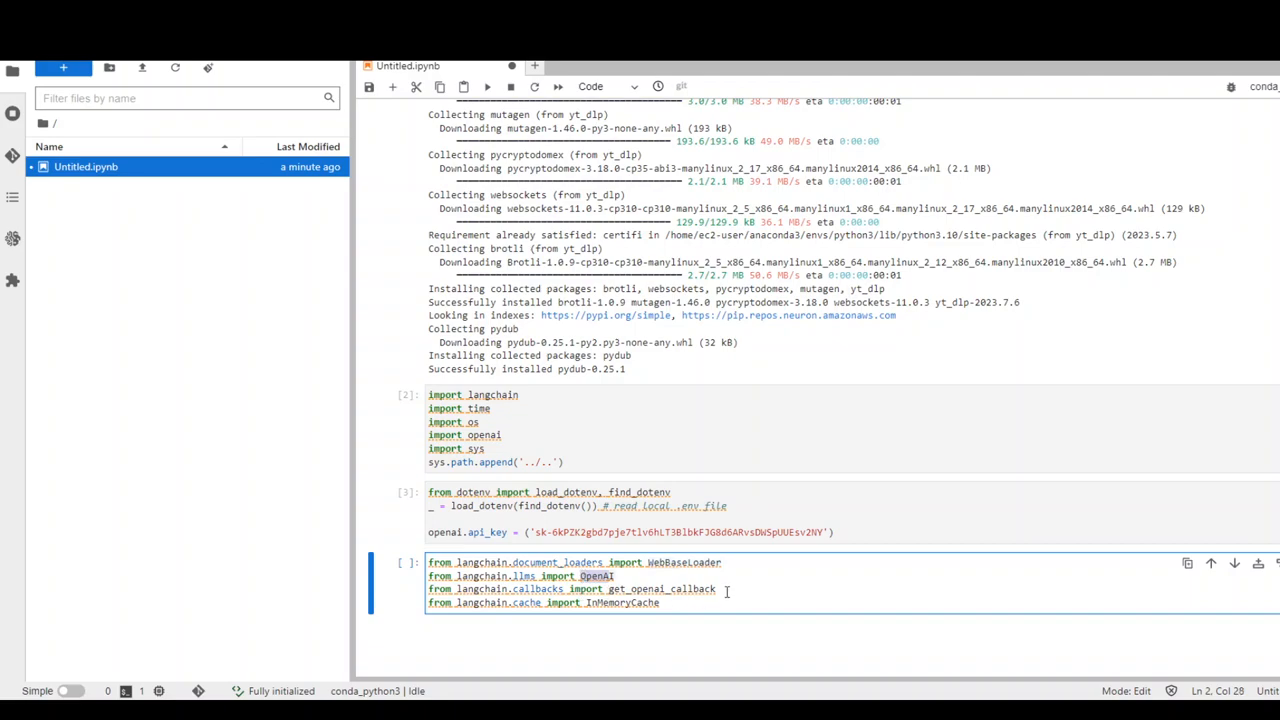
{"action": "left_click_drag", "start_coordinate": [716, 589], "coordinate": [609, 589]}
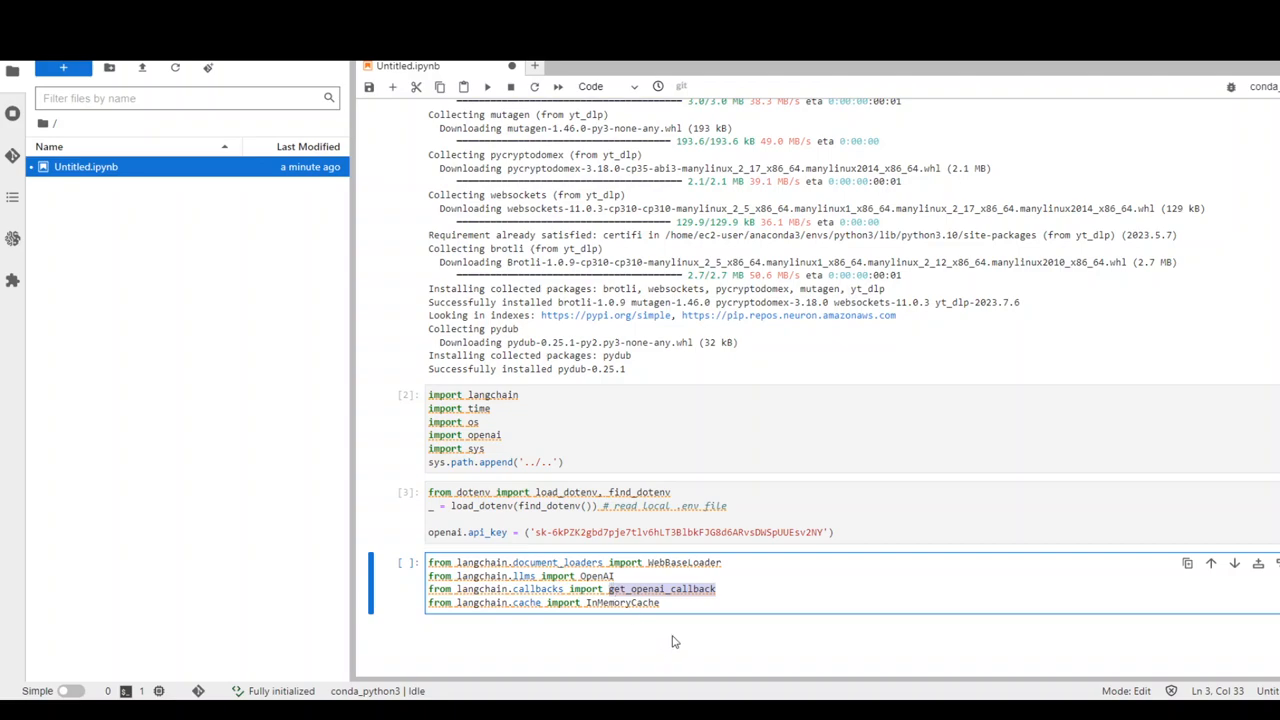
{"action": "left_click", "coordinate": [703, 589]}
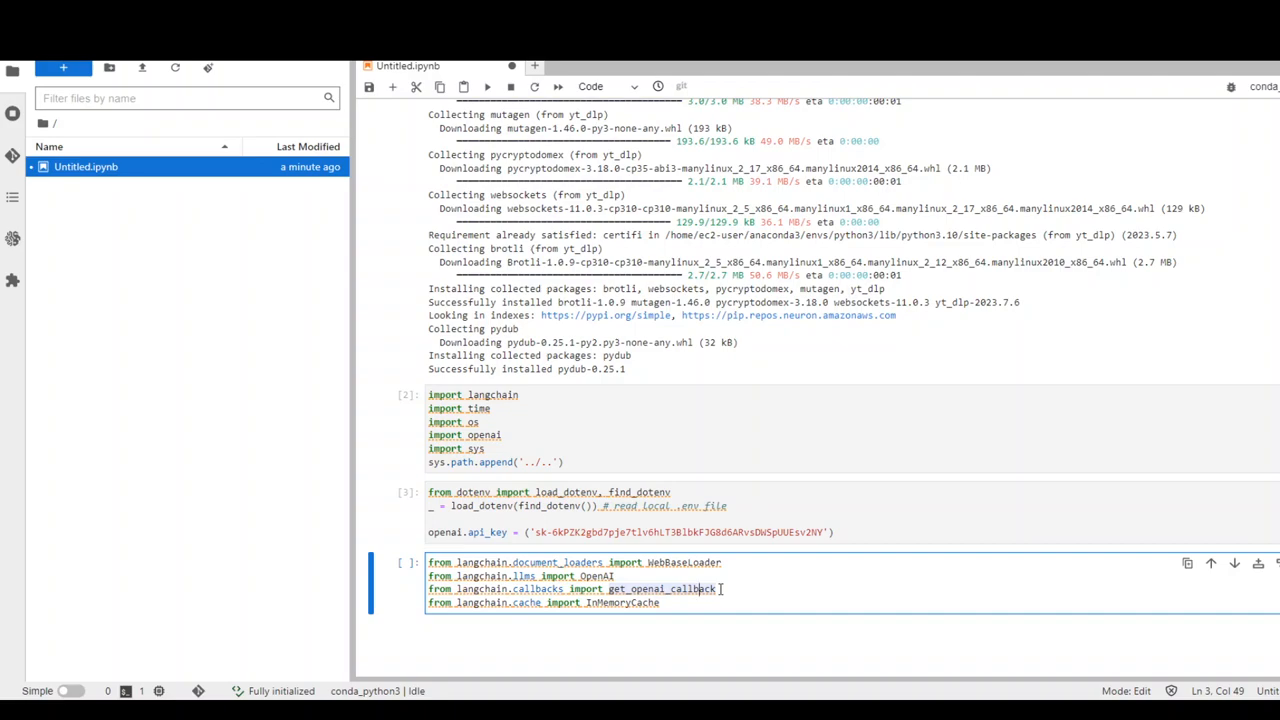
{"action": "left_click", "coordinate": [721, 589]}
{"action": "left_click", "coordinate": [670, 603]}
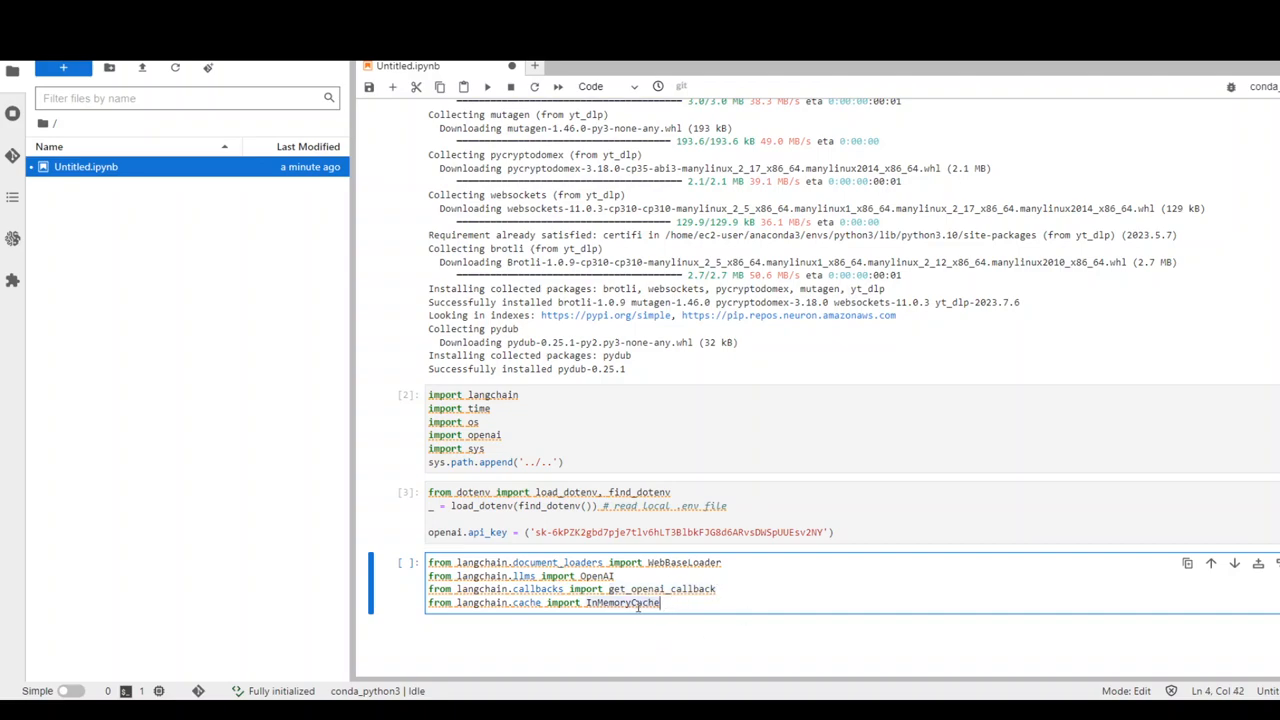
{"action": "left_click", "coordinate": [487, 86]}
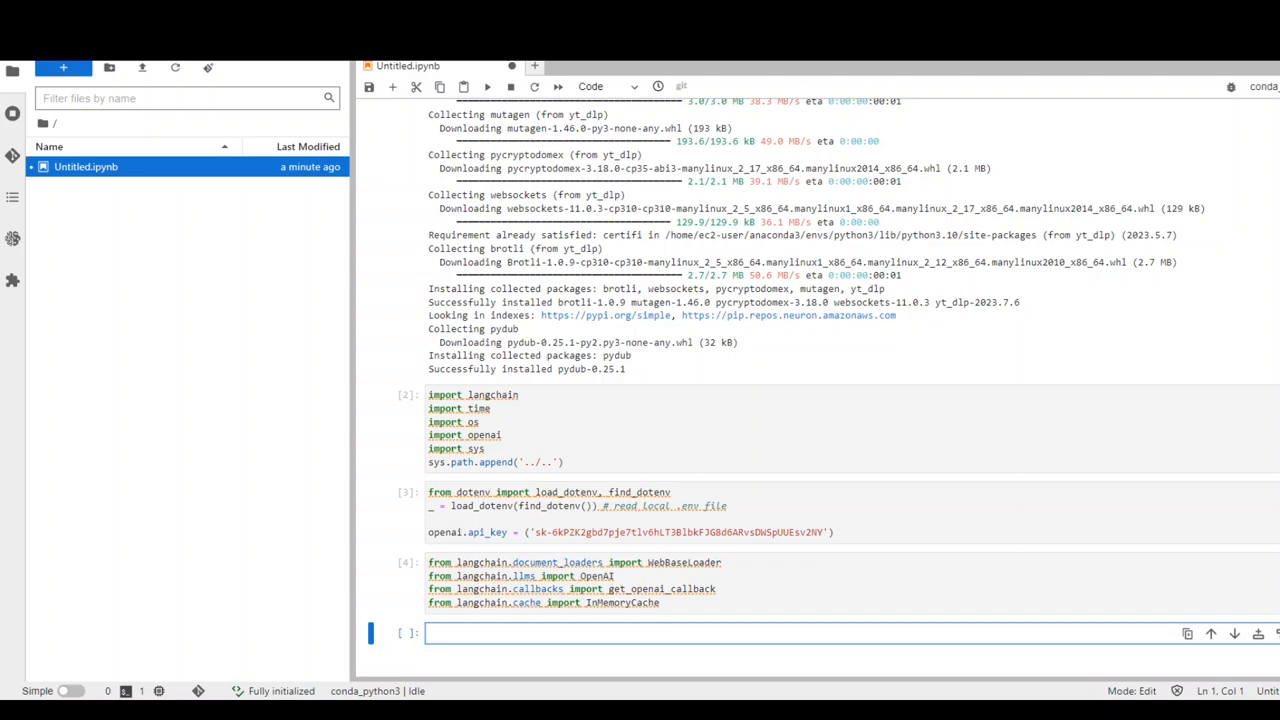
Step: Run langchain.llm_cache = InMemoryCache() to enable the in-memory cache
{"action": "type", "text": "langchain.llm_cache=InMemoryCache()"}
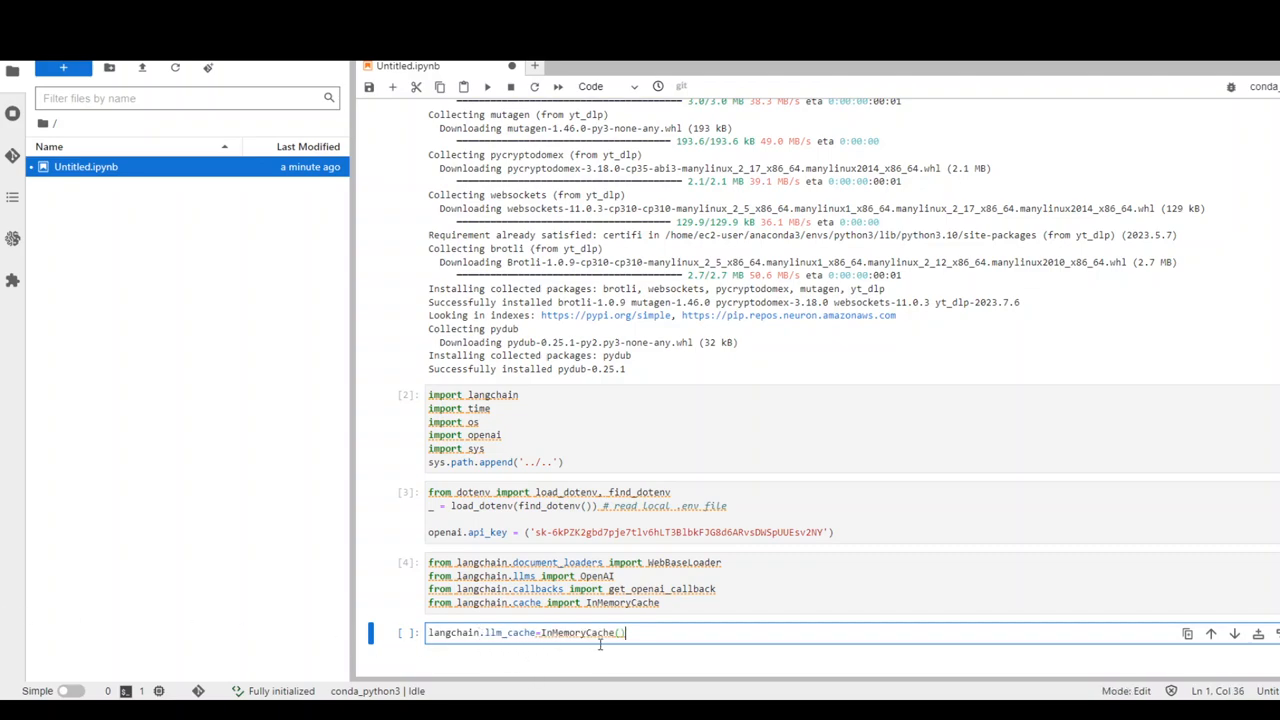
{"action": "left_click", "coordinate": [487, 87]}
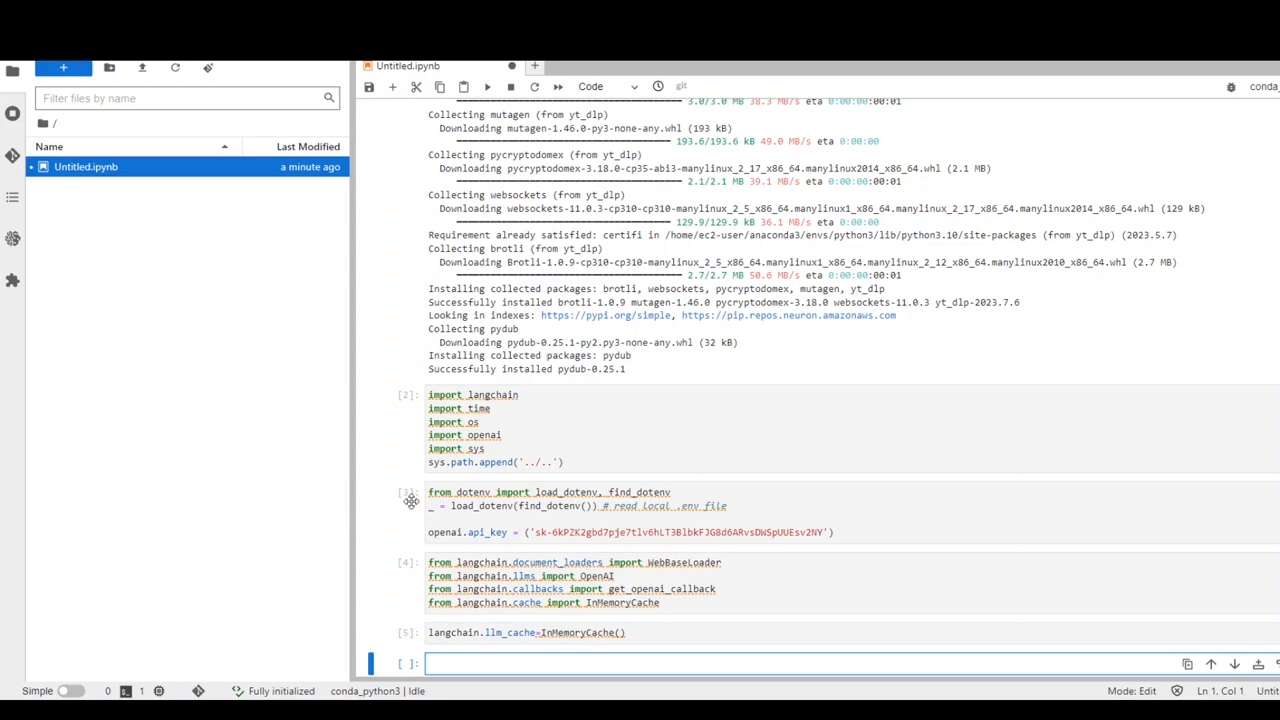
{"action": "scroll", "coordinate": [617, 422], "scroll_direction": "down", "scroll_amount": 3}
Step: Create a WebBaseLoader for the DragGAN installation blog URL and run it
{"action": "type", "text": "loader = WebBaseLoader(\"https://www.fahdmirza.com/2023/07/installing-draggan-on-linux-locally.html\")"}
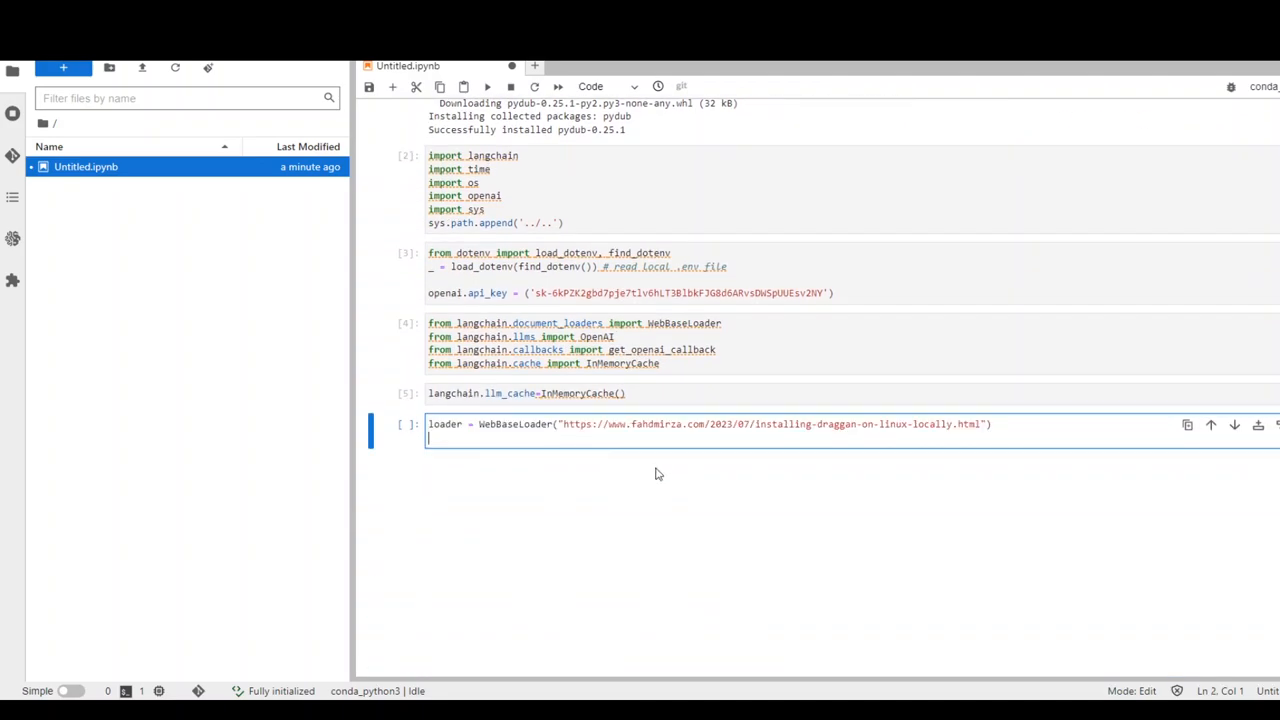
{"action": "left_click", "coordinate": [1008, 427]}
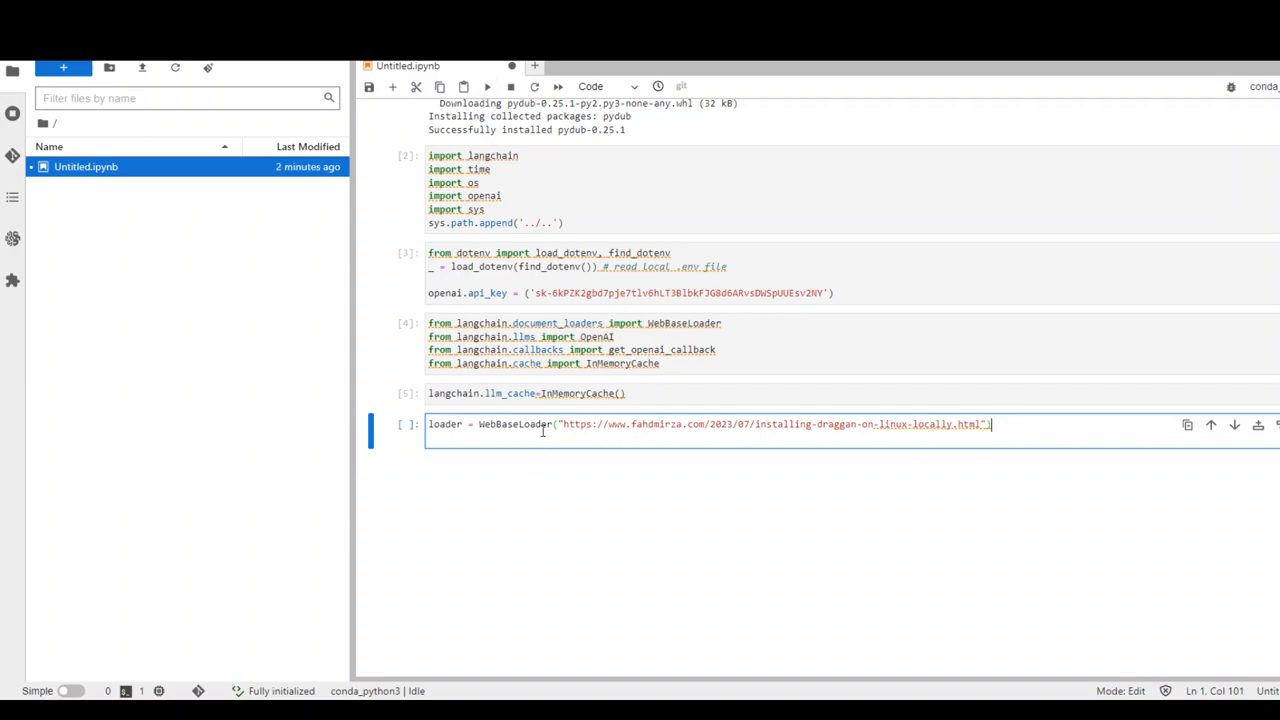
{"action": "left_click", "coordinate": [487, 86]}
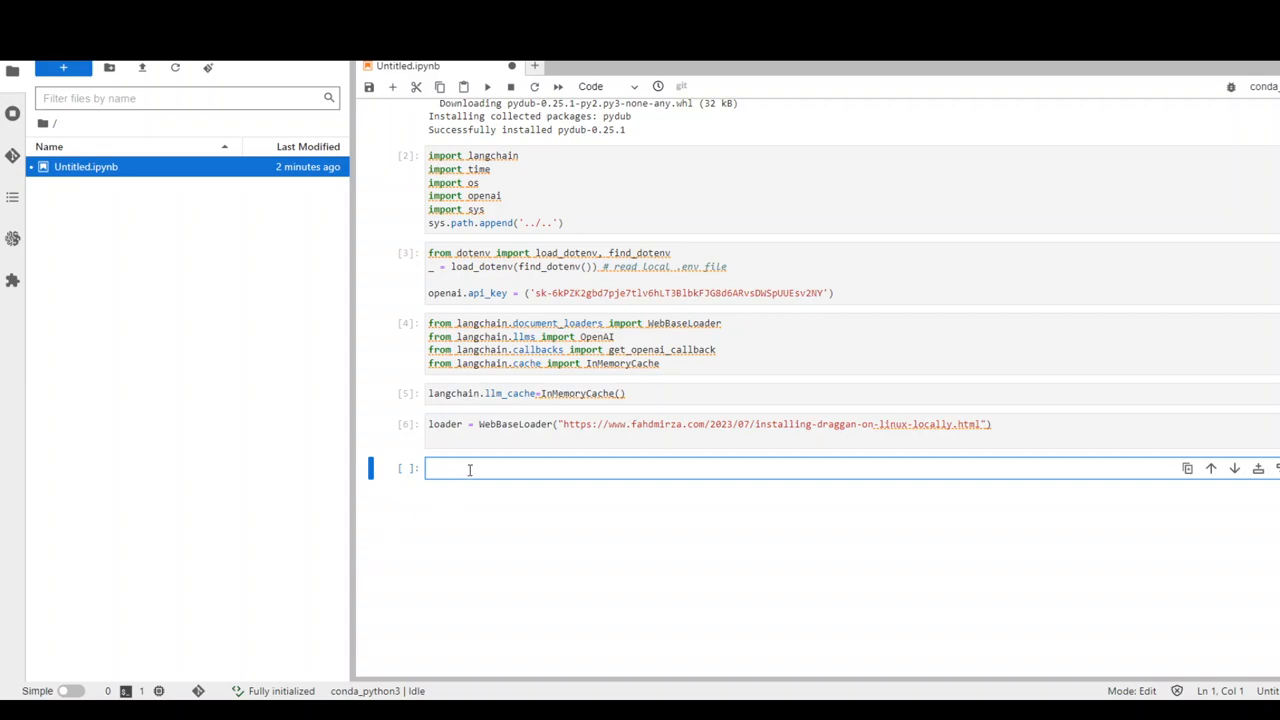
Step: Run the timed loader.load() cell printing the blog post's content and metadata
{"action": "key", "text": "ctrl+v"}
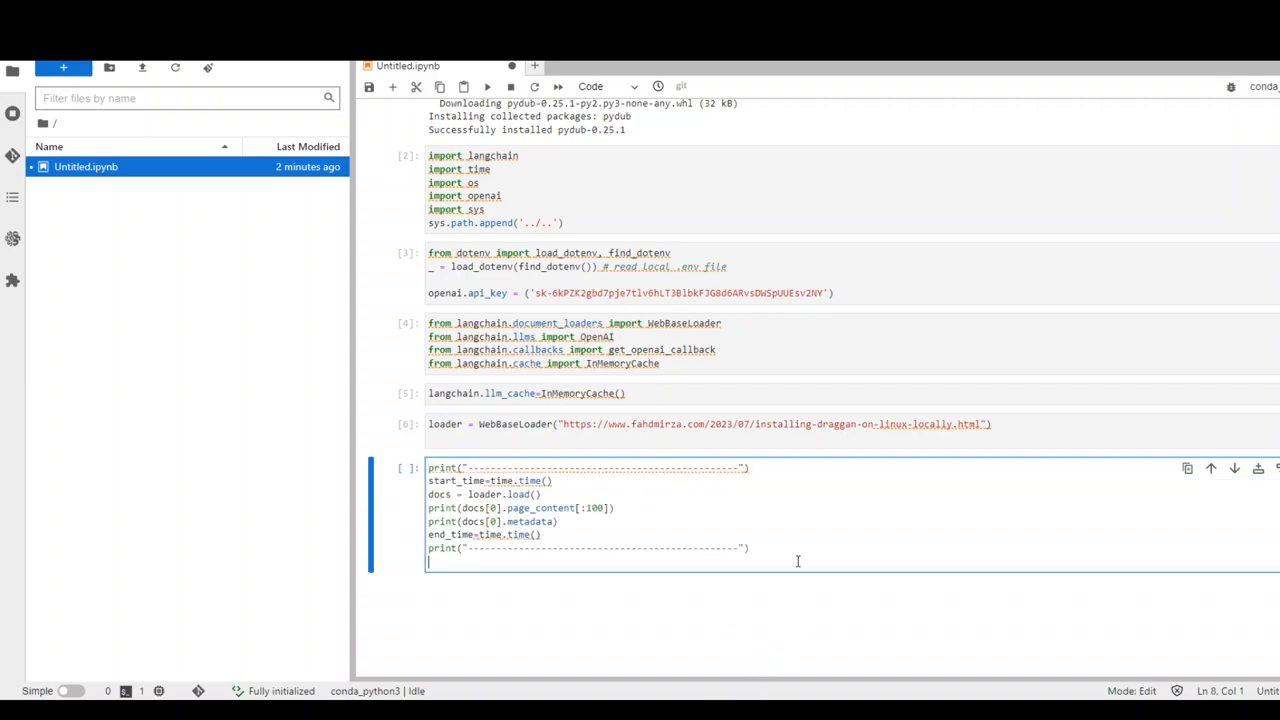
{"action": "left_click", "coordinate": [789, 552]}
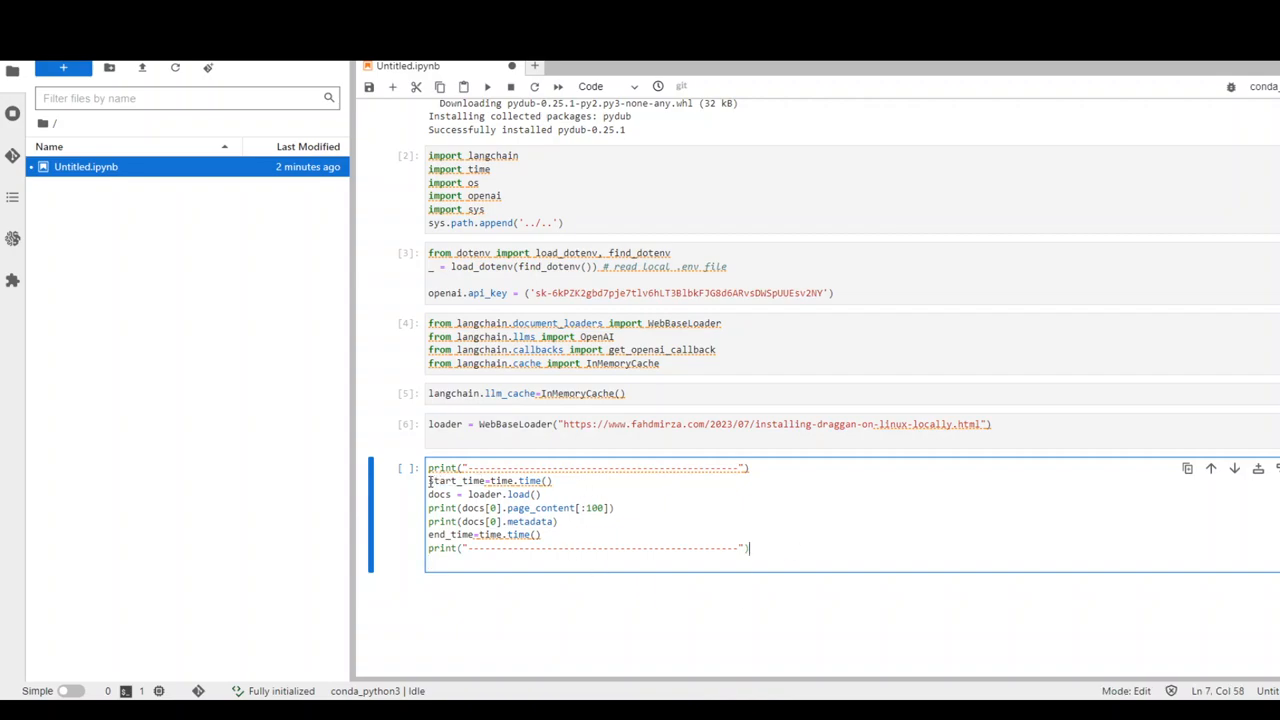
{"action": "left_click_drag", "start_coordinate": [429, 481], "coordinate": [503, 494]}
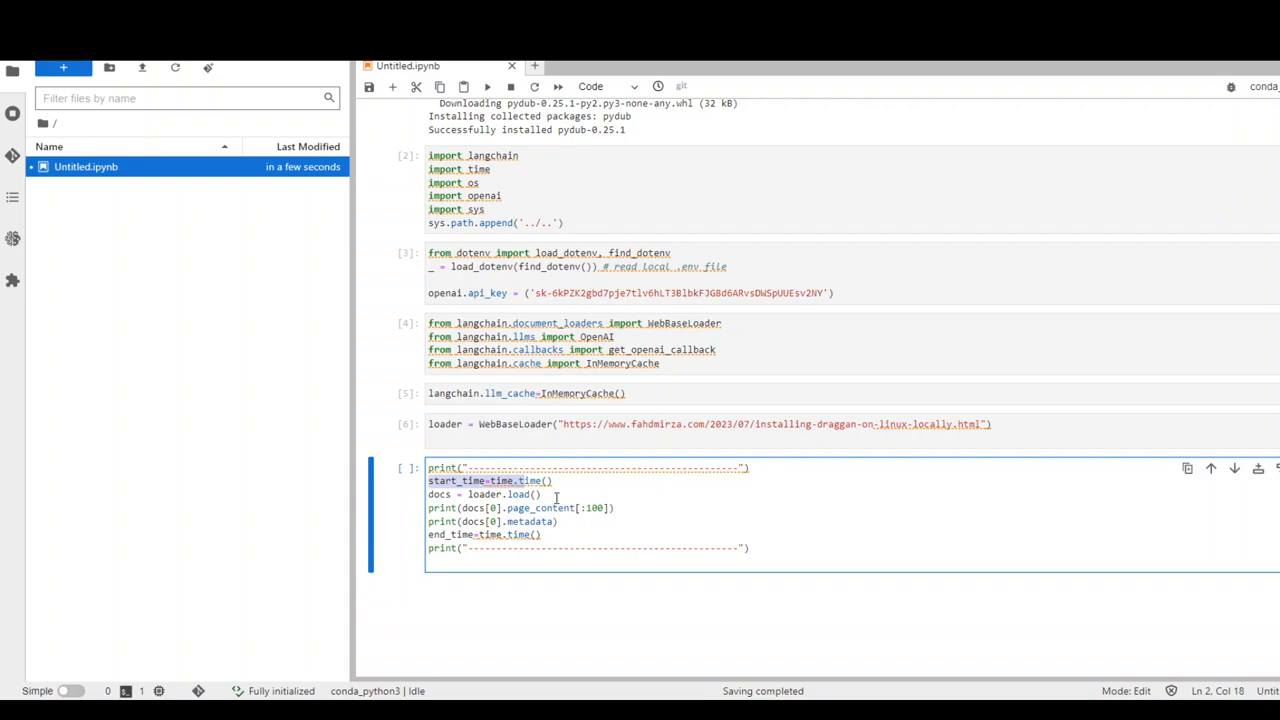
{"action": "left_click", "coordinate": [493, 494]}
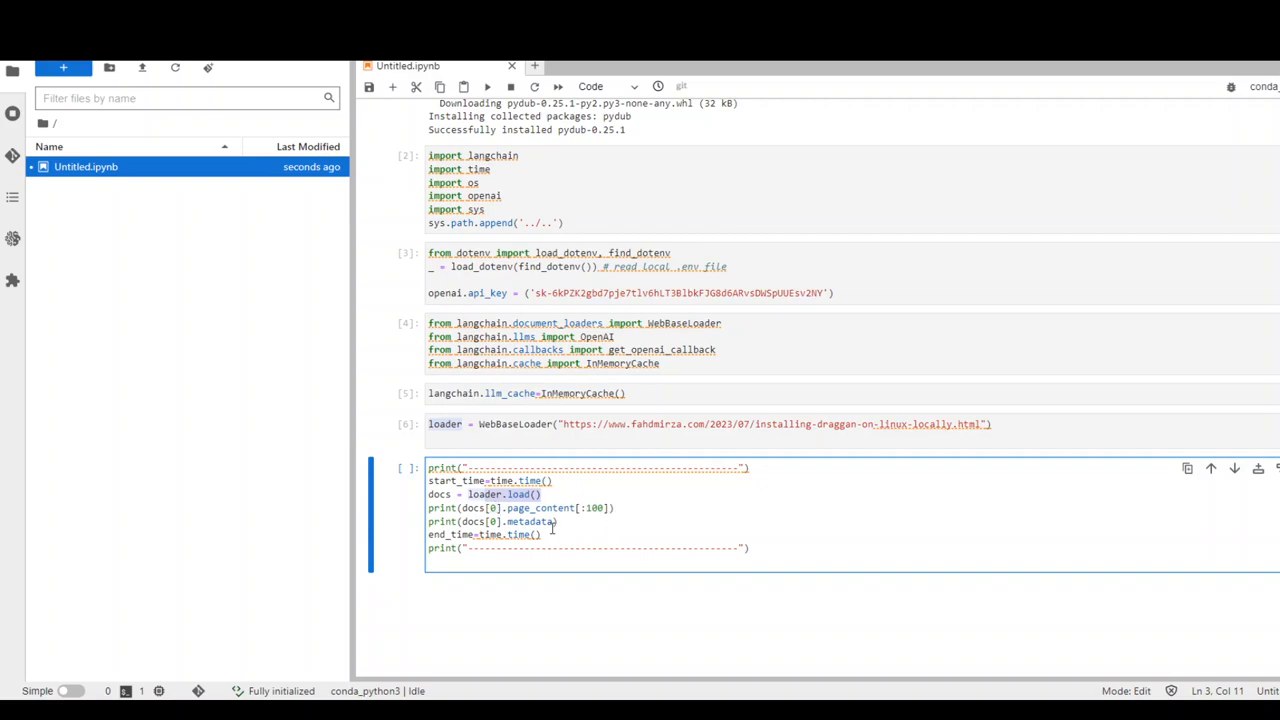
{"action": "left_click", "coordinate": [760, 549]}
{"action": "left_click", "coordinate": [487, 87]}
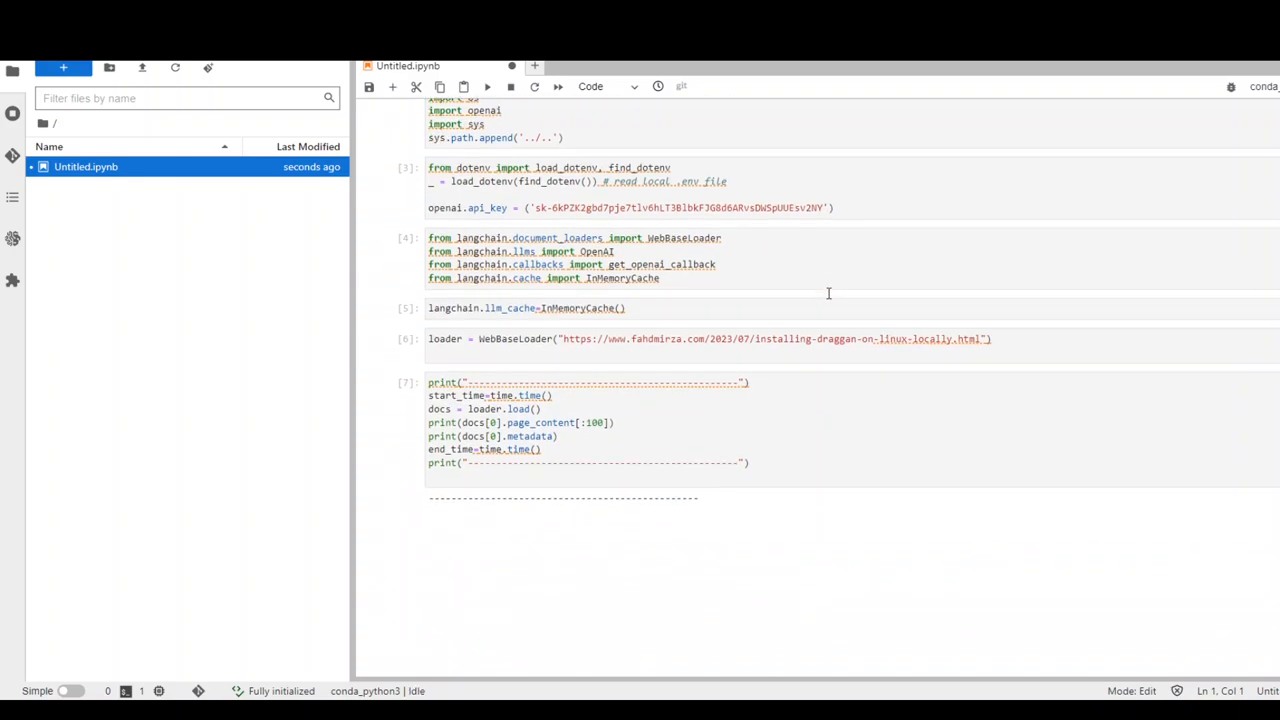
{"action": "scroll", "coordinate": [828, 293], "scroll_direction": "down", "scroll_amount": 1}
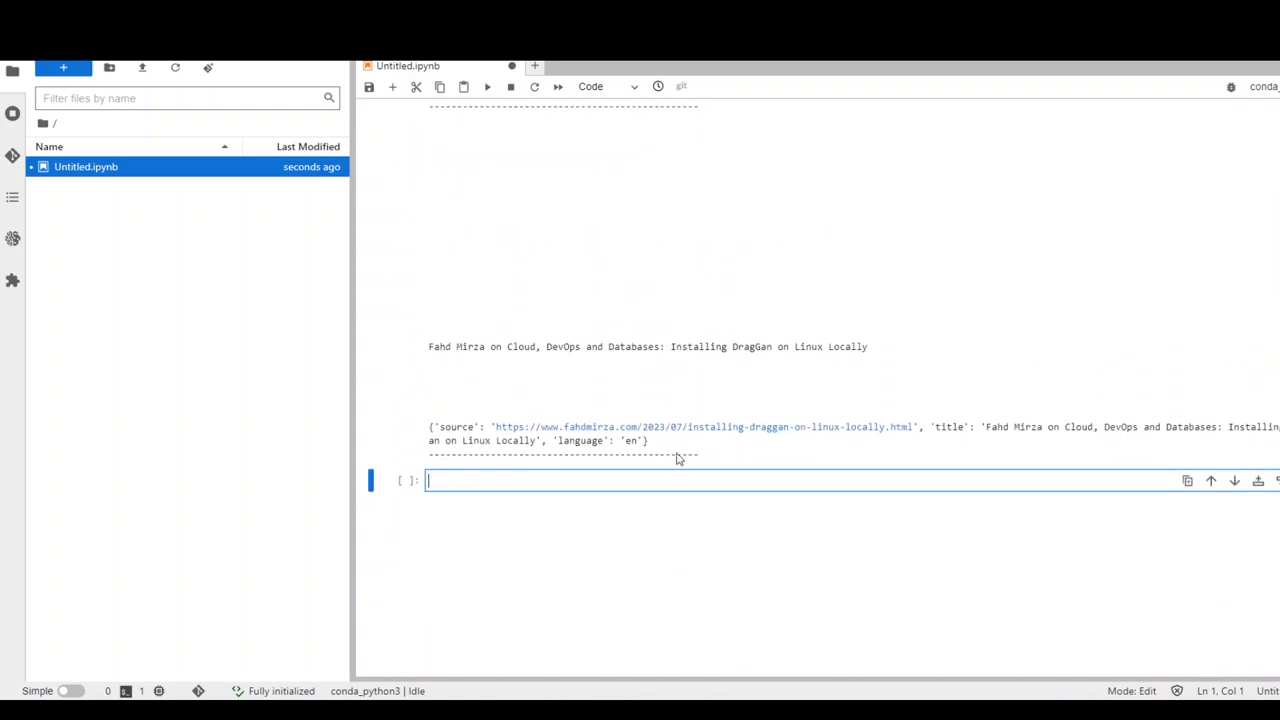
{"action": "scroll", "coordinate": [690, 478], "scroll_direction": "up", "scroll_amount": 5}
{"action": "scroll", "coordinate": [700, 470], "scroll_direction": "down", "scroll_amount": 5}
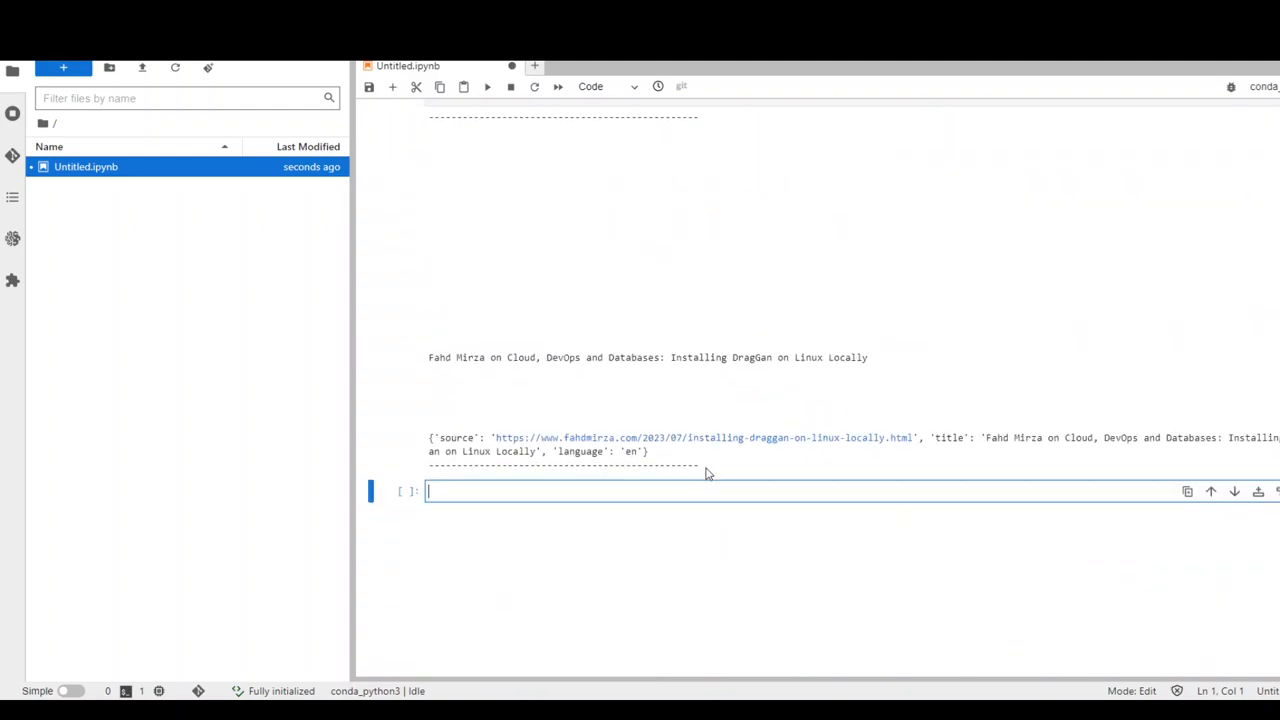
{"action": "scroll", "coordinate": [706, 472], "scroll_direction": "down", "scroll_amount": 1}
Step: Highlight the printed metadata dictionary with source, title and language
{"action": "left_click_drag", "start_coordinate": [430, 428], "coordinate": [682, 452]}
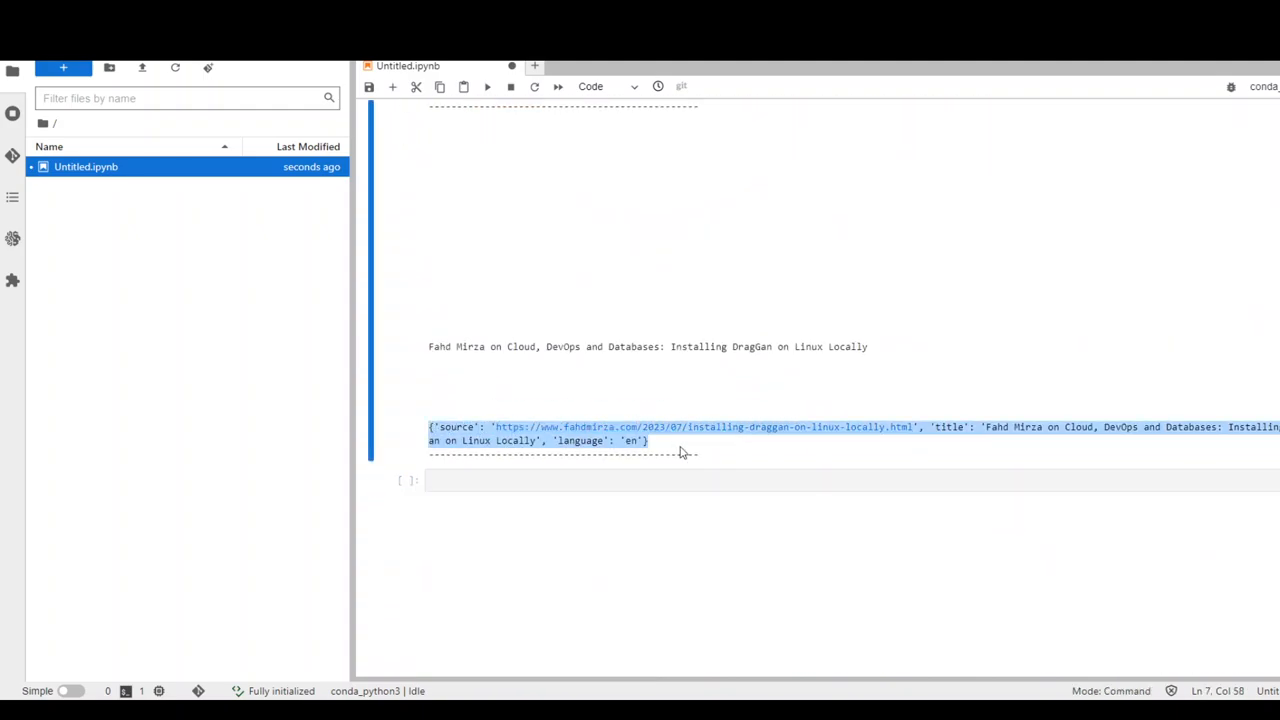
{"action": "left_click", "coordinate": [1015, 438]}
{"action": "left_click_drag", "start_coordinate": [1222, 418], "coordinate": [430, 428]}
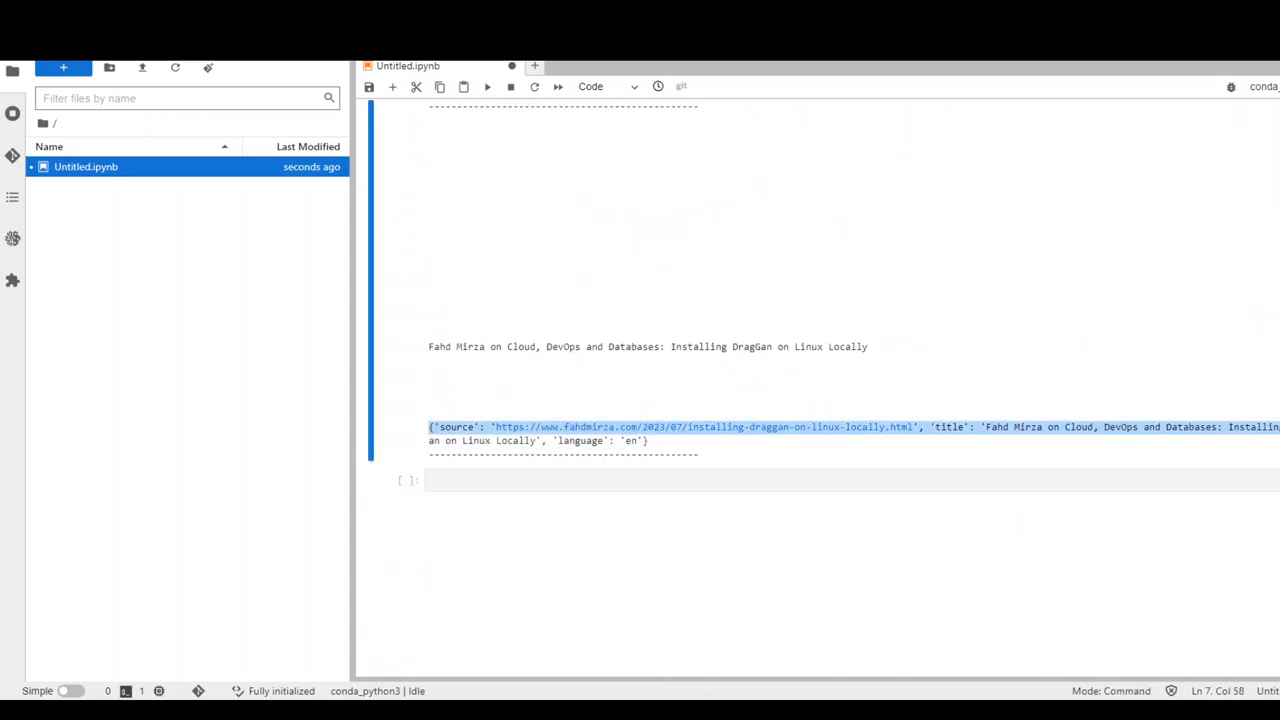
{"action": "scroll", "coordinate": [835, 492], "scroll_direction": "up", "scroll_amount": 5}
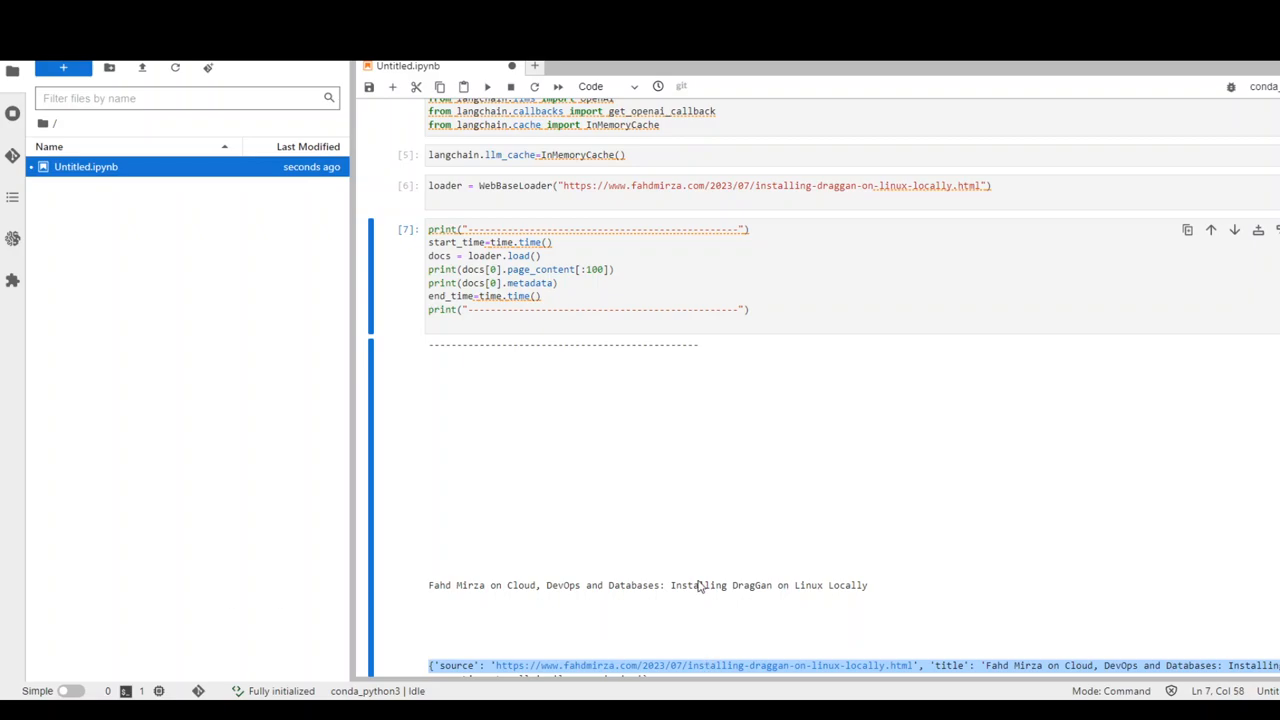
{"action": "scroll", "coordinate": [700, 574], "scroll_direction": "down", "scroll_amount": 5}
{"action": "scroll", "coordinate": [571, 389], "scroll_direction": "up", "scroll_amount": 2}
{"action": "left_click", "coordinate": [500, 242]}
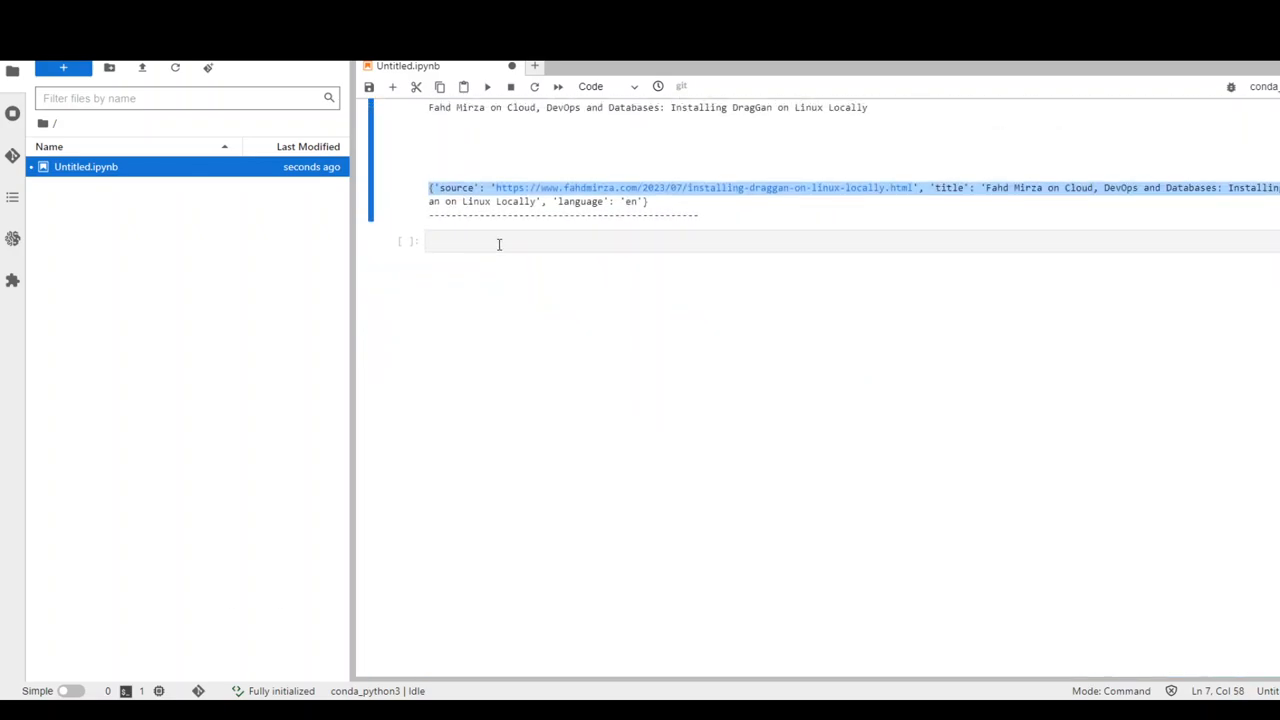
Step: Print the first load's Time Taken of 1.69 seconds and paste the full timed-load block into a new cell
{"action": "type", "text": "print(f\"Time Taken:{end_time-start_time:0.2f} seconds\")"}
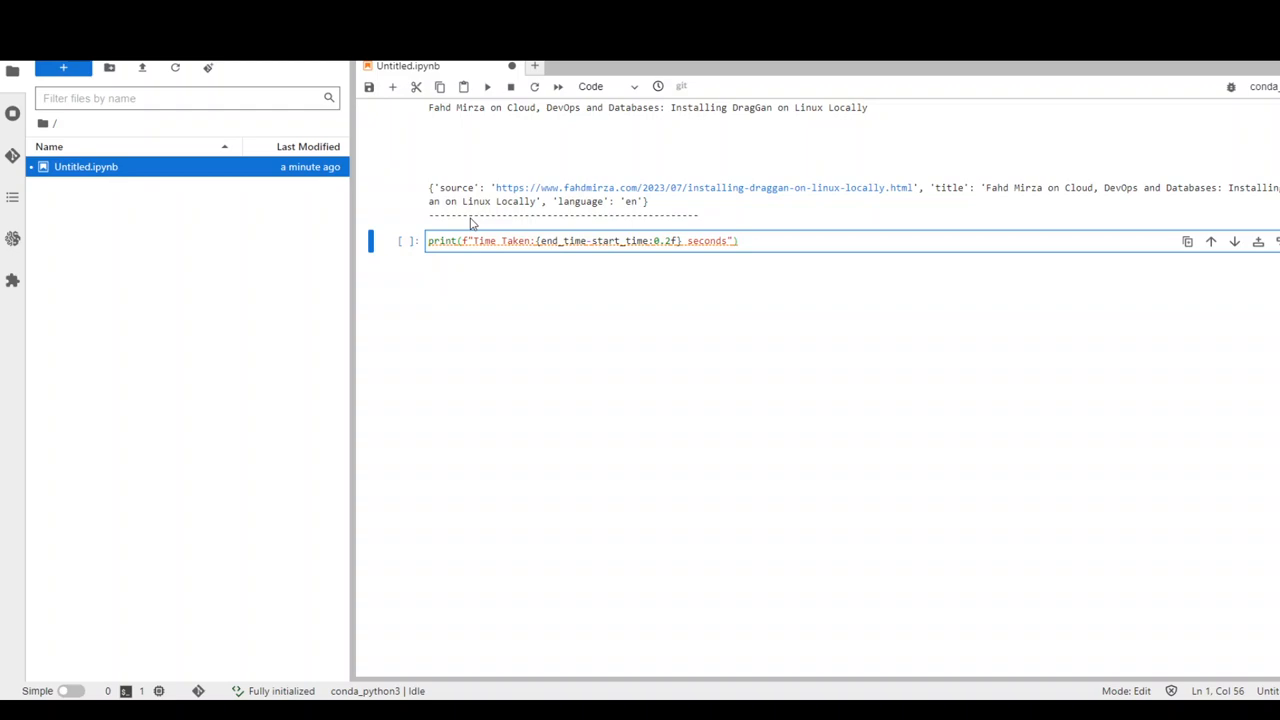
{"action": "left_click", "coordinate": [487, 87]}
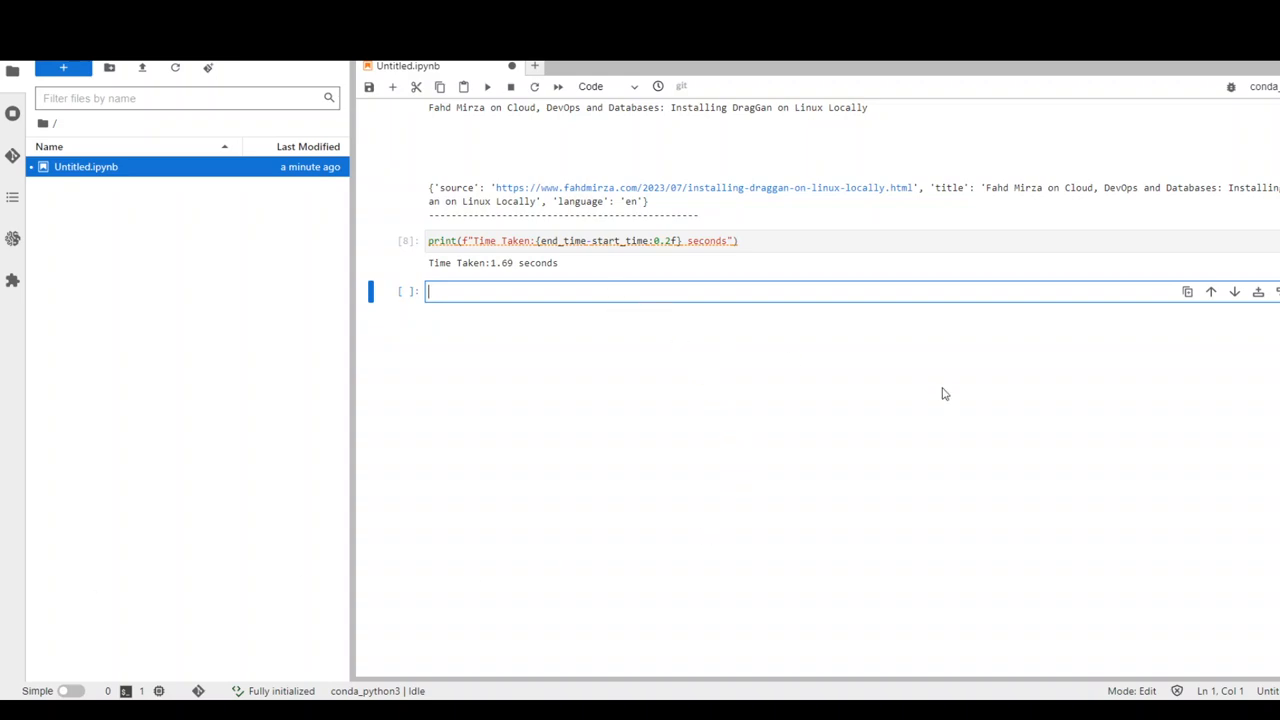
{"action": "type", "text": "print(\"------------------------------------------------\") start_time=time.time() docs = loader.load() print(docs[0].page_content[:100]) print(docs[0].metadata) end_time=time.time() print(f\"Time Taken:{end_time-start_time:0.2f} seconds\") print(\"------------------------------------------------\")"}
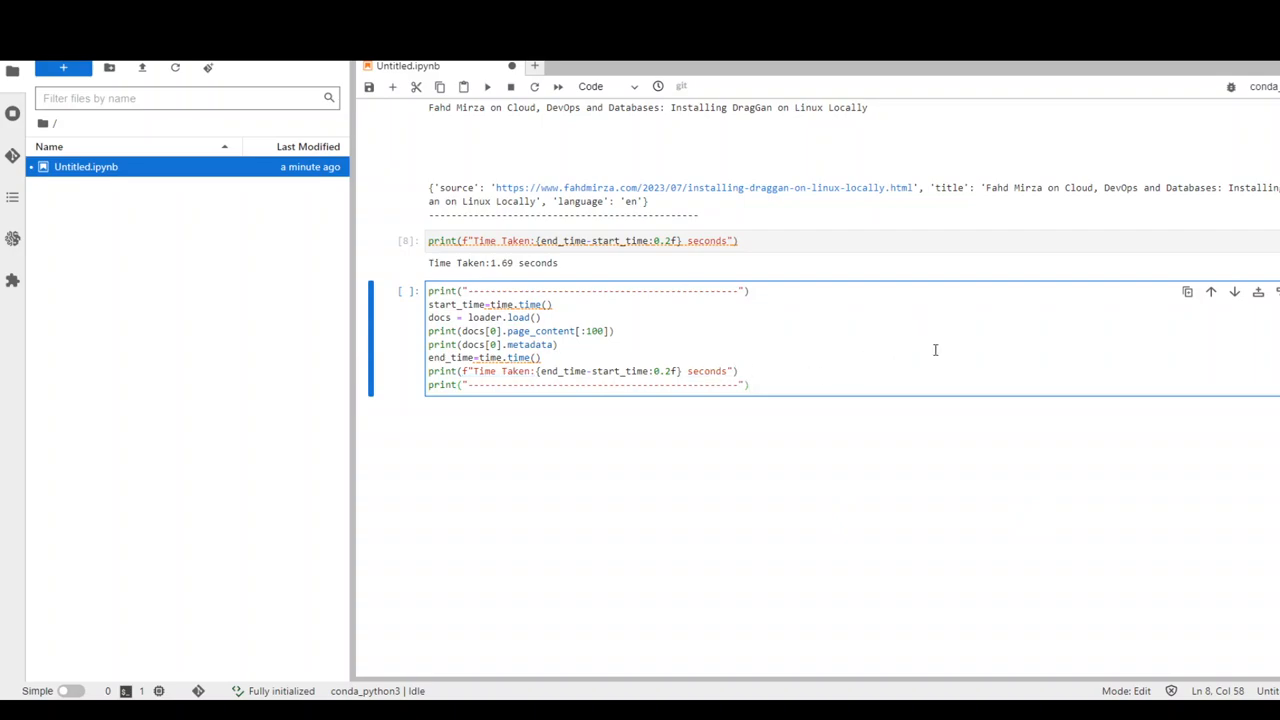
Step: Rerun the timed load reporting 0.98 seconds versus 1.69, and save the notebook
{"action": "left_click", "coordinate": [490, 88]}
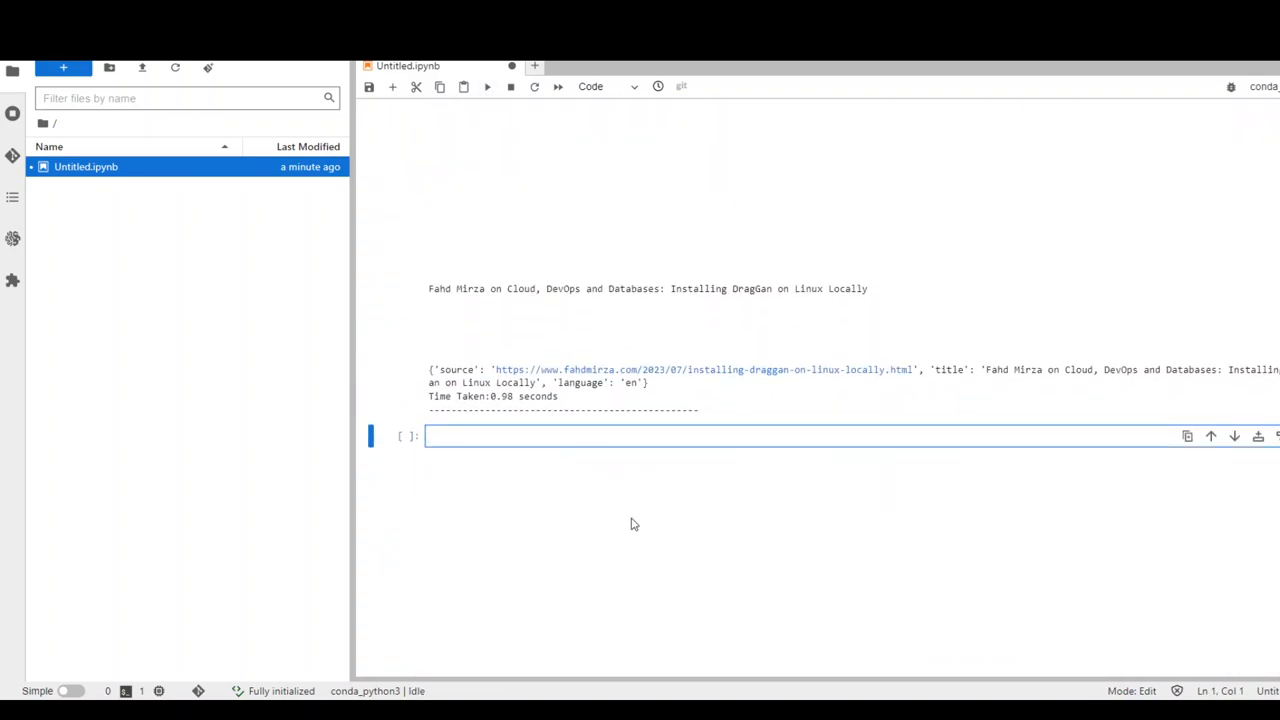
{"action": "scroll", "coordinate": [741, 540], "scroll_direction": "up", "scroll_amount": 3}
{"action": "scroll", "coordinate": [741, 540], "scroll_direction": "up", "scroll_amount": 3}
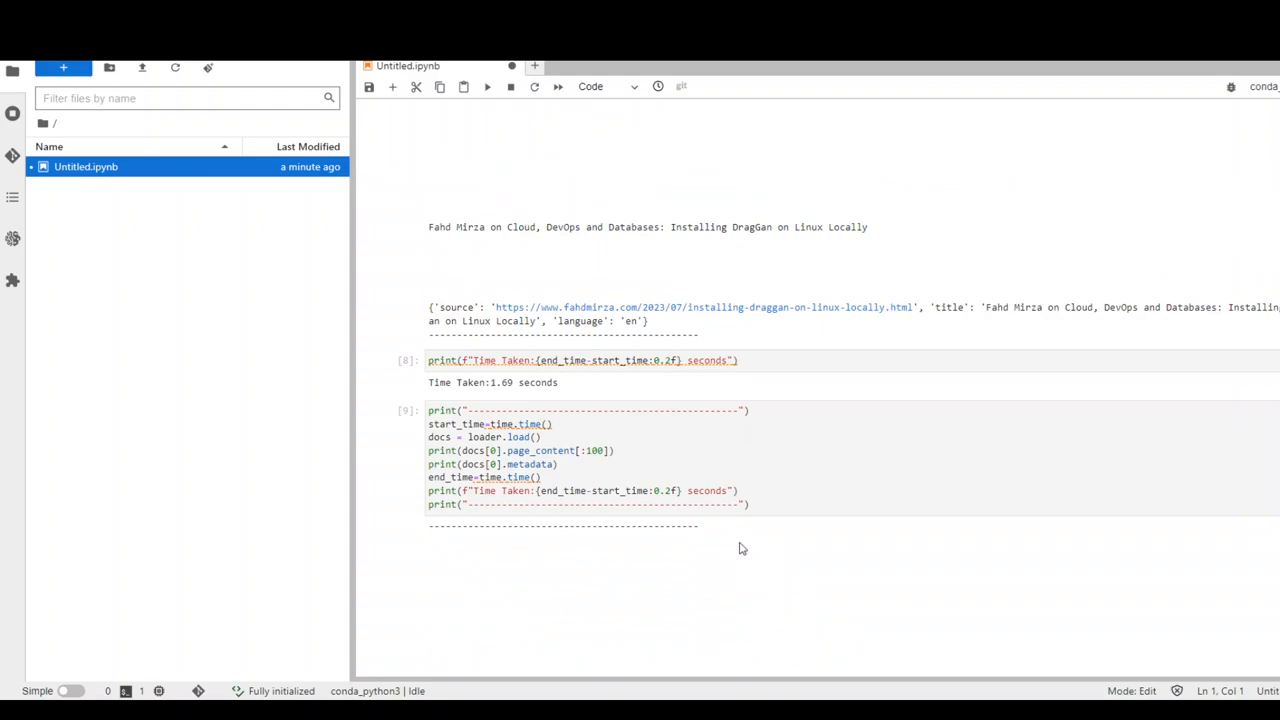
{"action": "scroll", "coordinate": [741, 545], "scroll_direction": "up", "scroll_amount": 5}
{"action": "scroll", "coordinate": [741, 549], "scroll_direction": "up", "scroll_amount": 1}
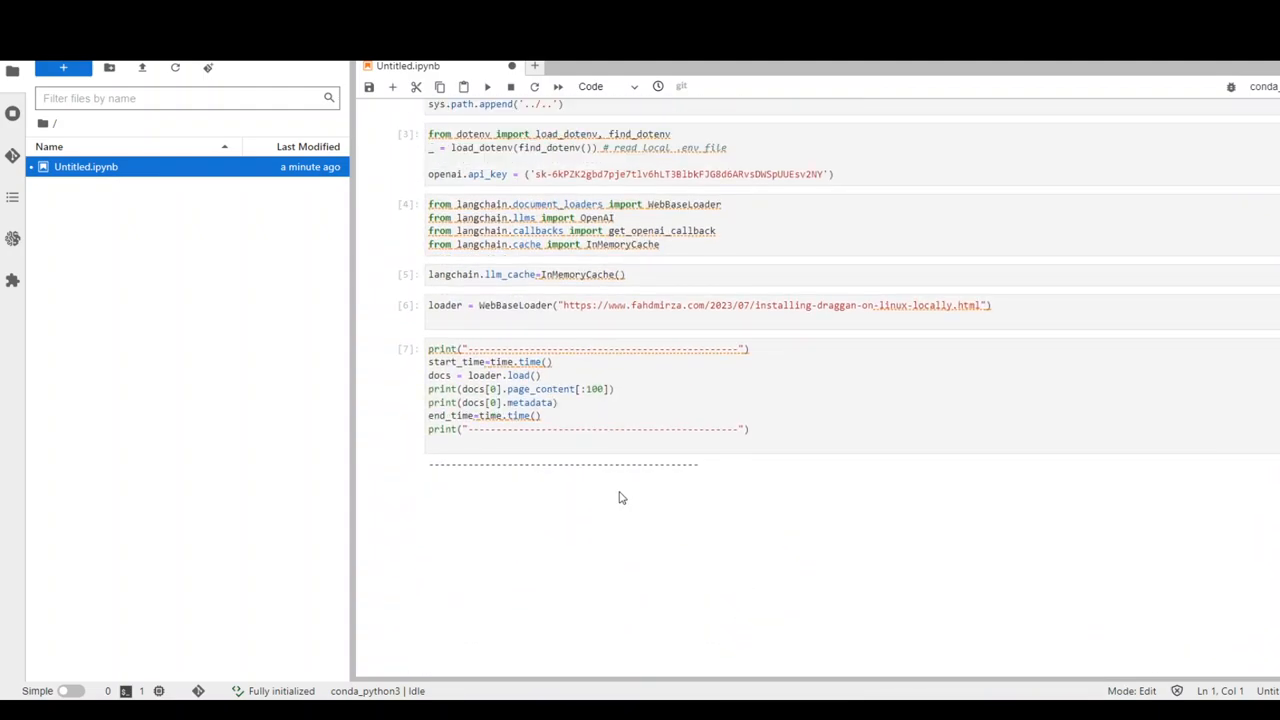
{"action": "scroll", "coordinate": [614, 505], "scroll_direction": "down", "scroll_amount": 5}
{"action": "scroll", "coordinate": [614, 505], "scroll_direction": "down", "scroll_amount": 3}
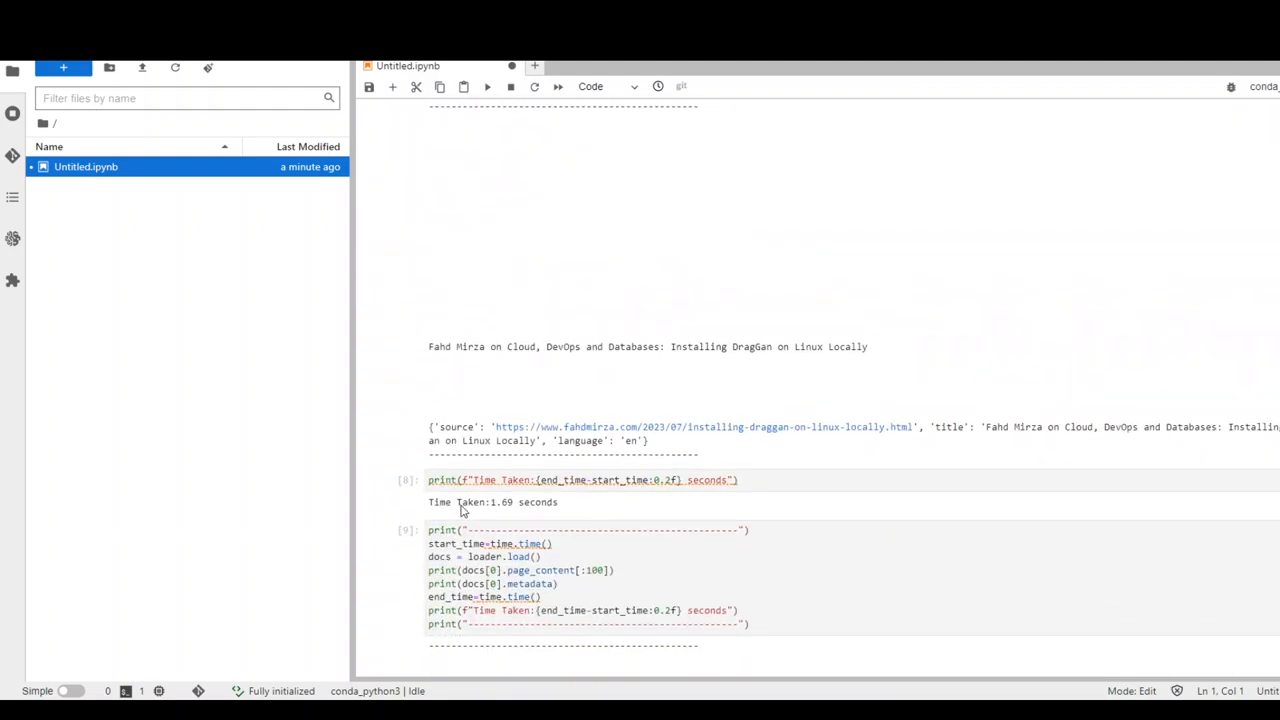
{"action": "scroll", "coordinate": [522, 513], "scroll_direction": "down", "scroll_amount": 5}
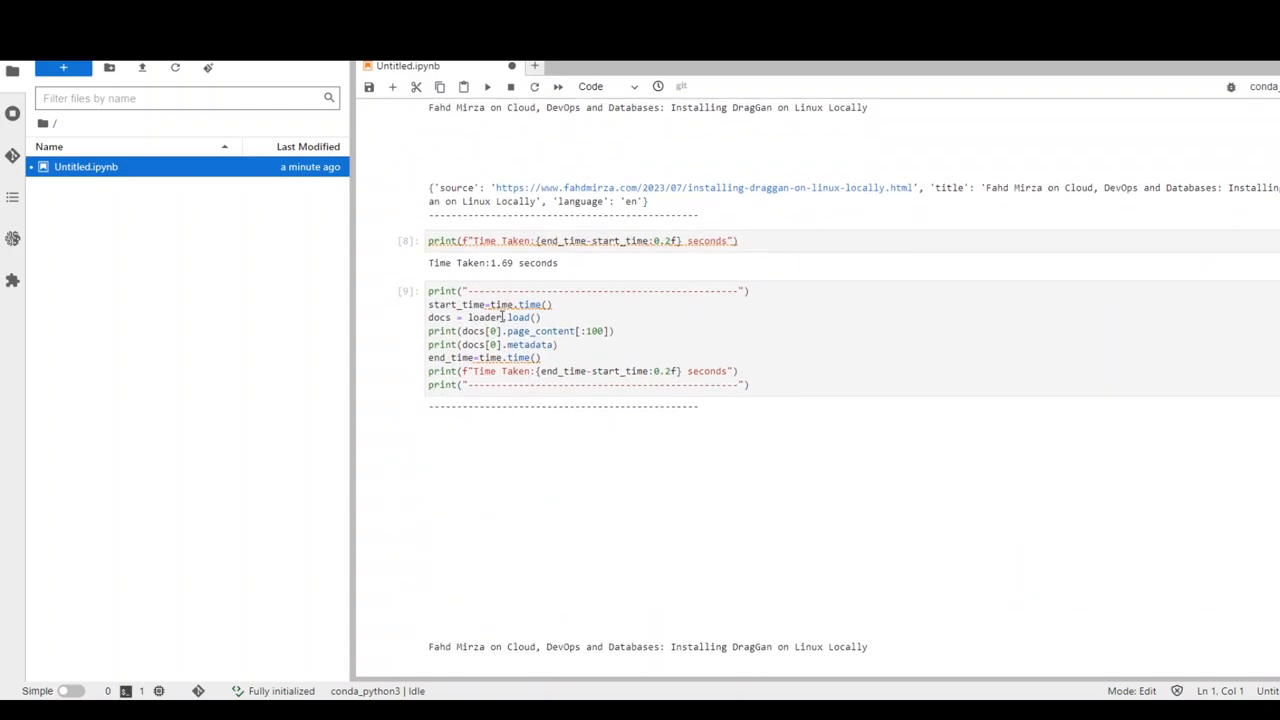
{"action": "scroll", "coordinate": [590, 440], "scroll_direction": "down", "scroll_amount": 4}
{"action": "scroll", "coordinate": [590, 430], "scroll_direction": "down", "scroll_amount": 2}
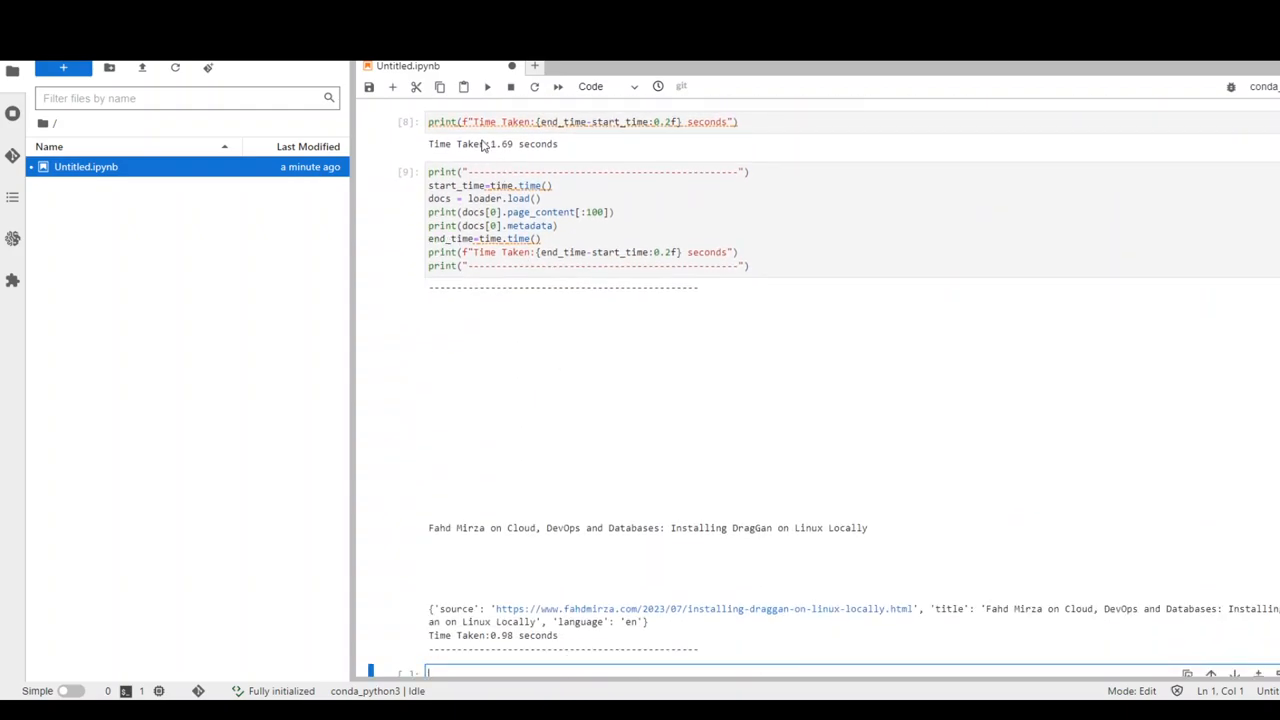
{"action": "left_click_drag", "start_coordinate": [429, 145], "coordinate": [566, 148]}
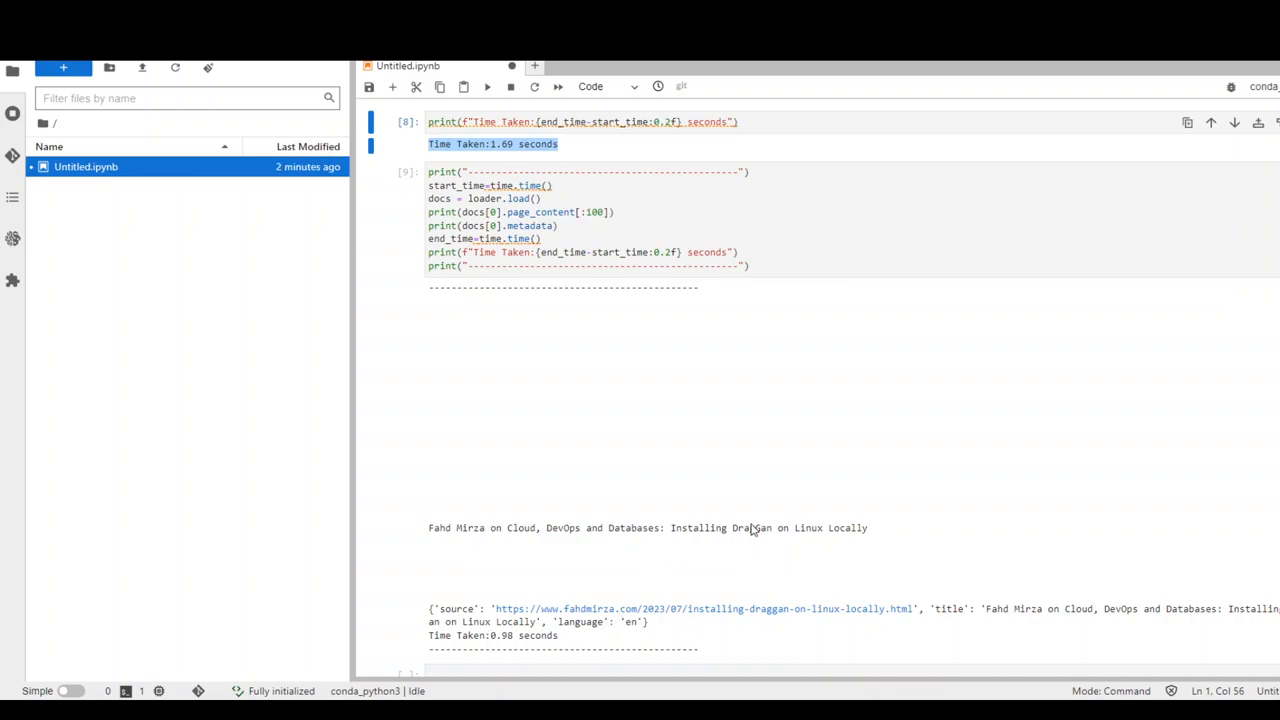
{"action": "scroll", "coordinate": [749, 528], "scroll_direction": "down", "scroll_amount": 3}
{"action": "scroll", "coordinate": [710, 520], "scroll_direction": "up", "scroll_amount": 3}
{"action": "key", "text": "ctrl+s"}
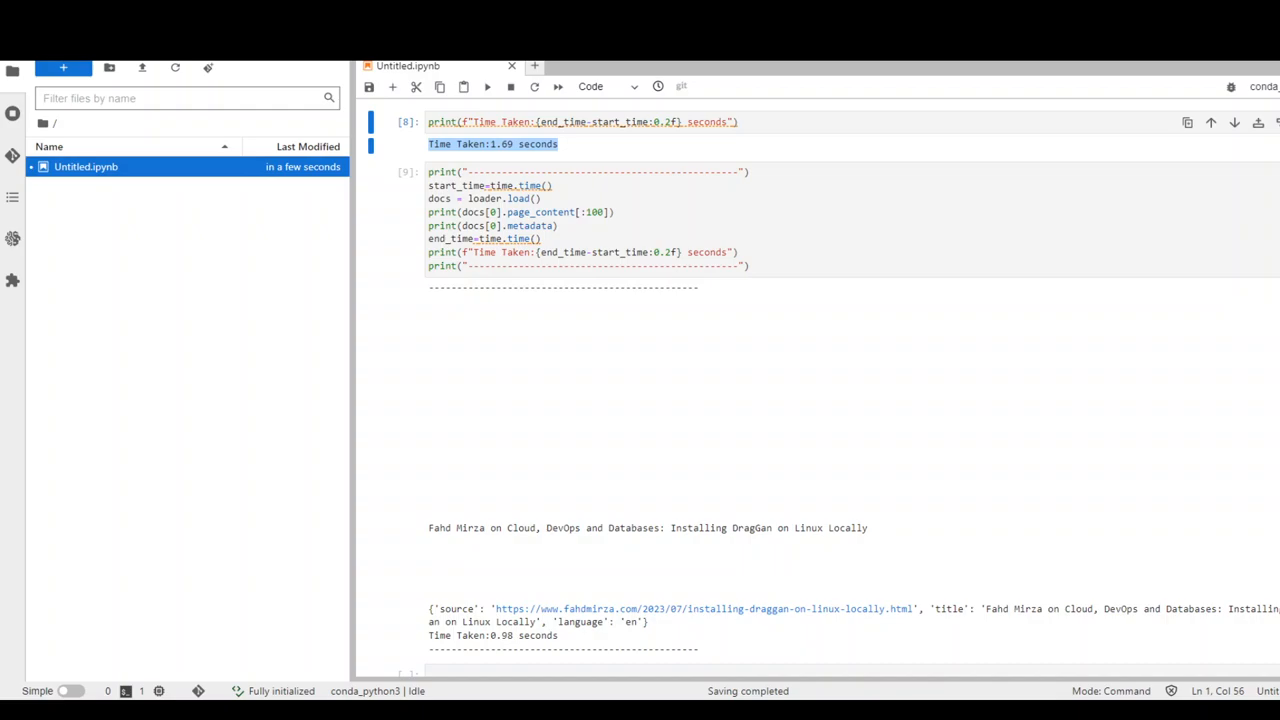